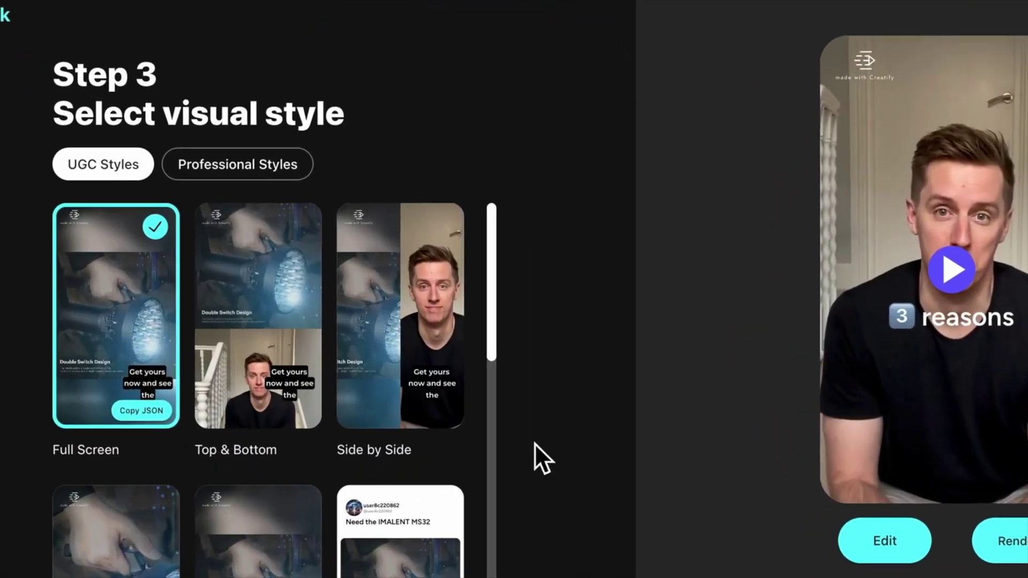
Scroll down the Creatify homepage showing AI-powered video ads and the free trial offer.
scroll(455, 465, down, 1)
scroll(503, 410, down, 15)
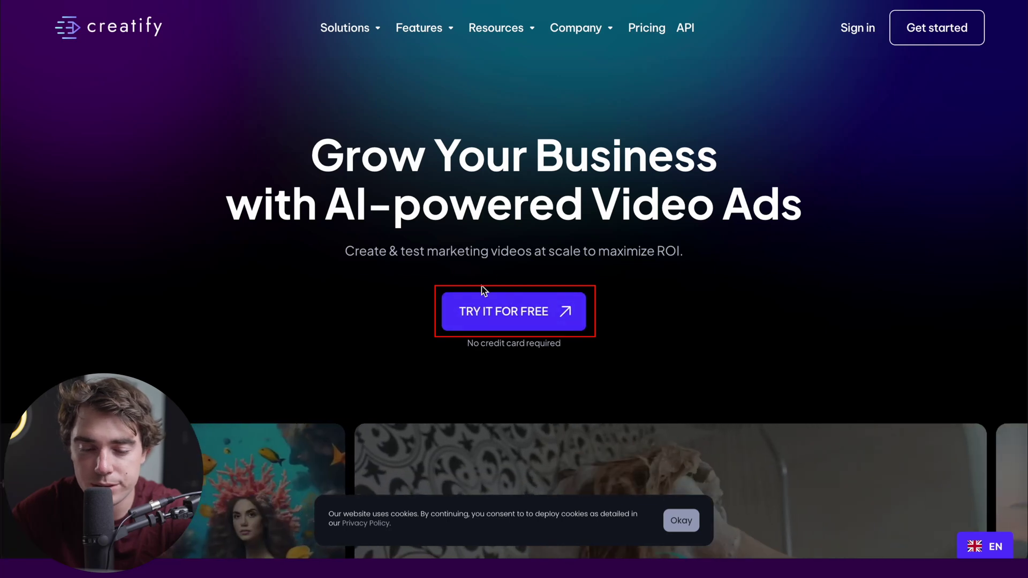
Start a free trial with the MA-15 product link, then sign in with the account e-mail.
click(518, 313)
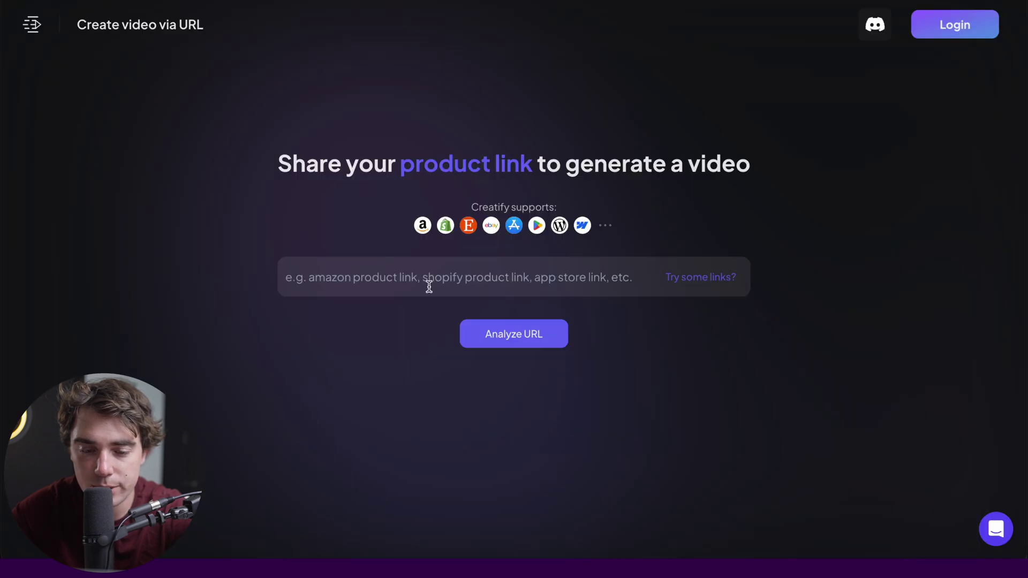
click(429, 287)
key(ctrl+v)
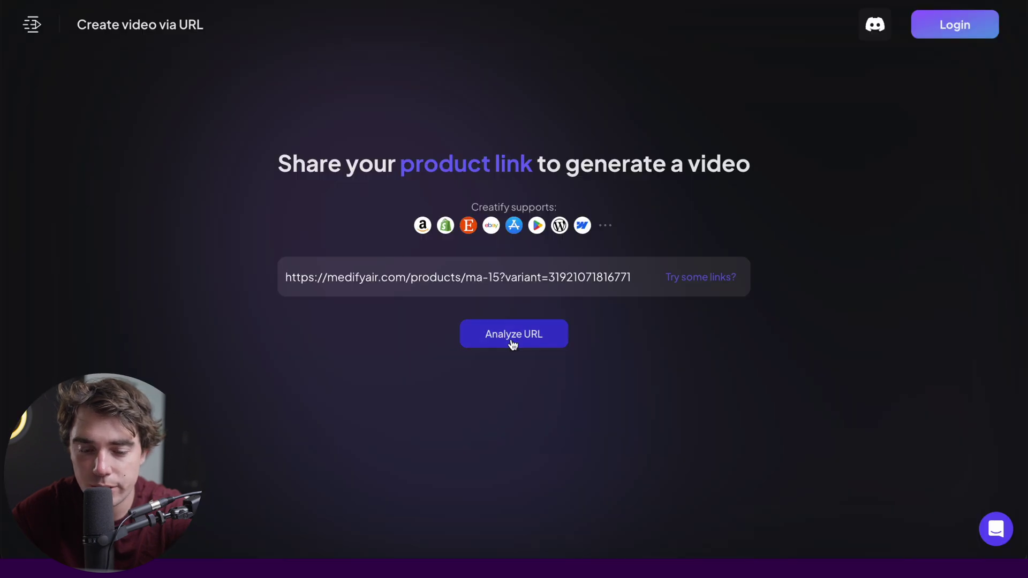
click(510, 339)
key(ctrl+v)
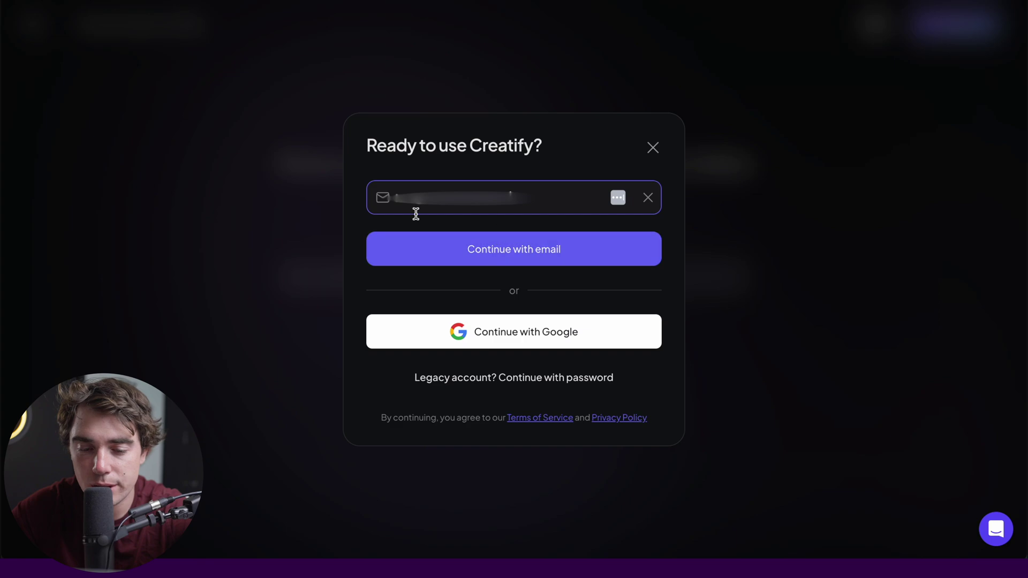
click(485, 254)
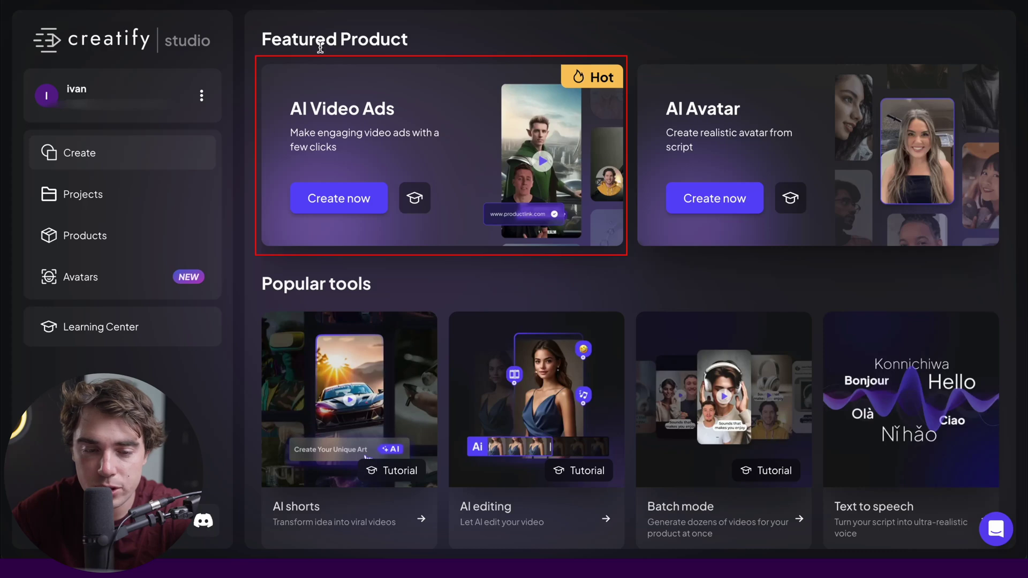
Create a new AI video ad and analyze the pasted MA-15 product link again.
click(338, 204)
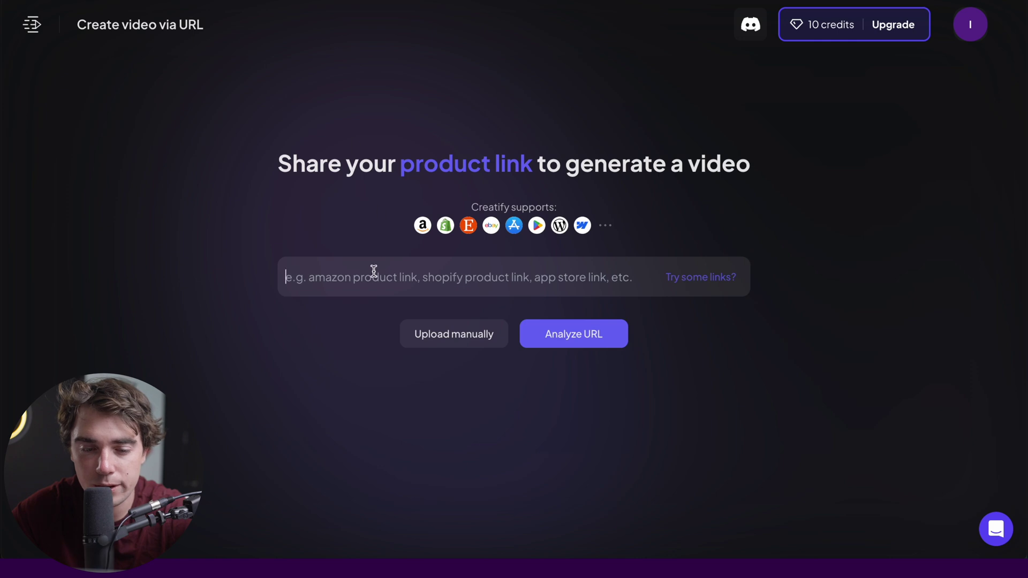
key(ctrl+v)
click(551, 340)
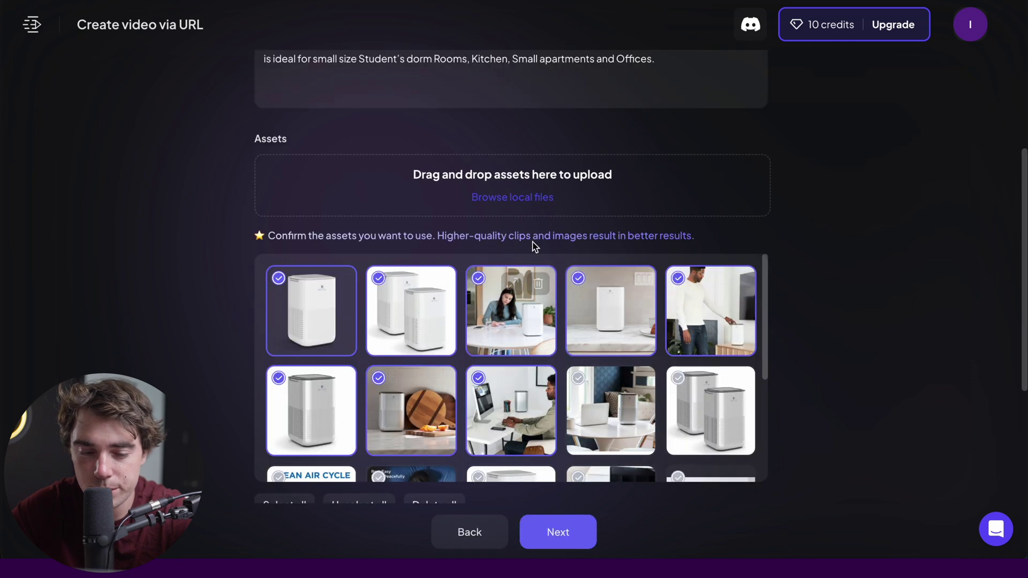
scroll(509, 321, down, 5)
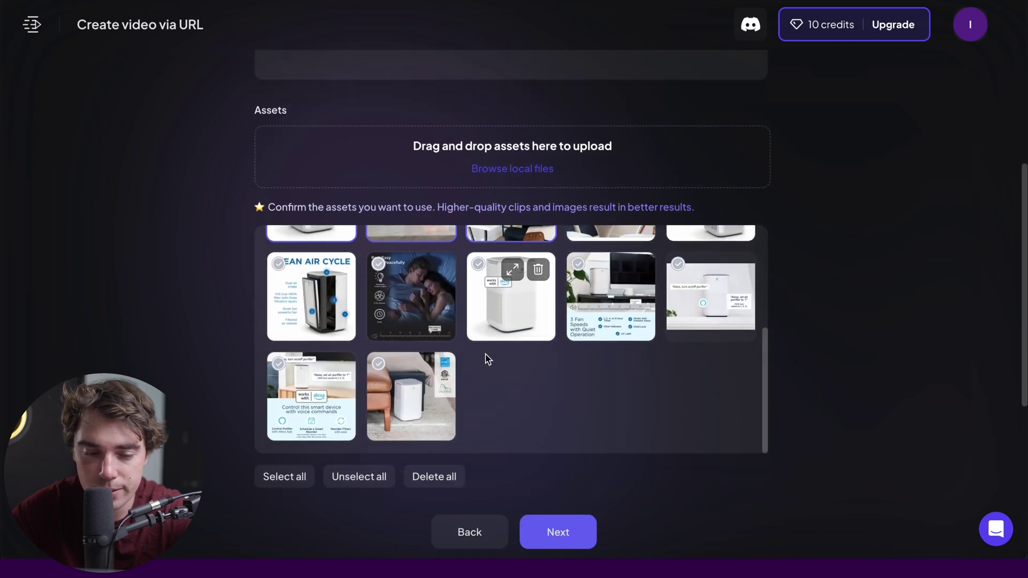
Review the imported MA-15 assets, brand, price and promo fields, then confirm the product details.
scroll(487, 358, down, 1)
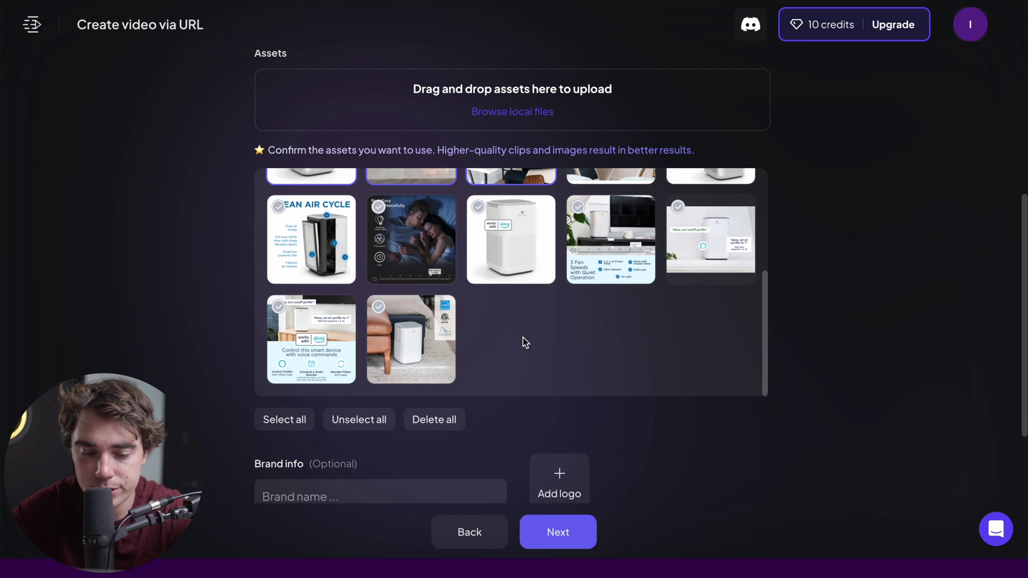
scroll(524, 343, down, 2)
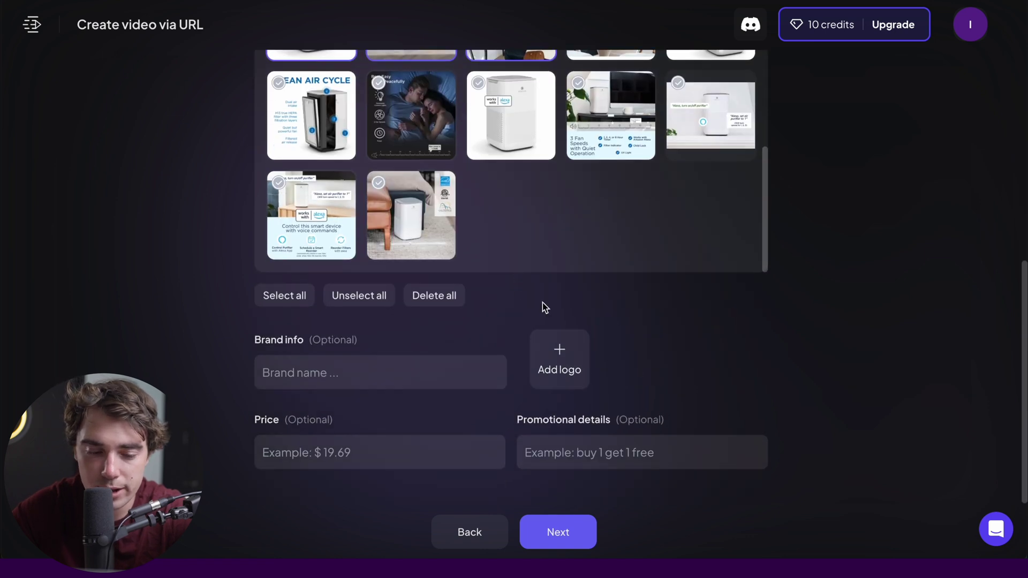
scroll(404, 408, up, 7)
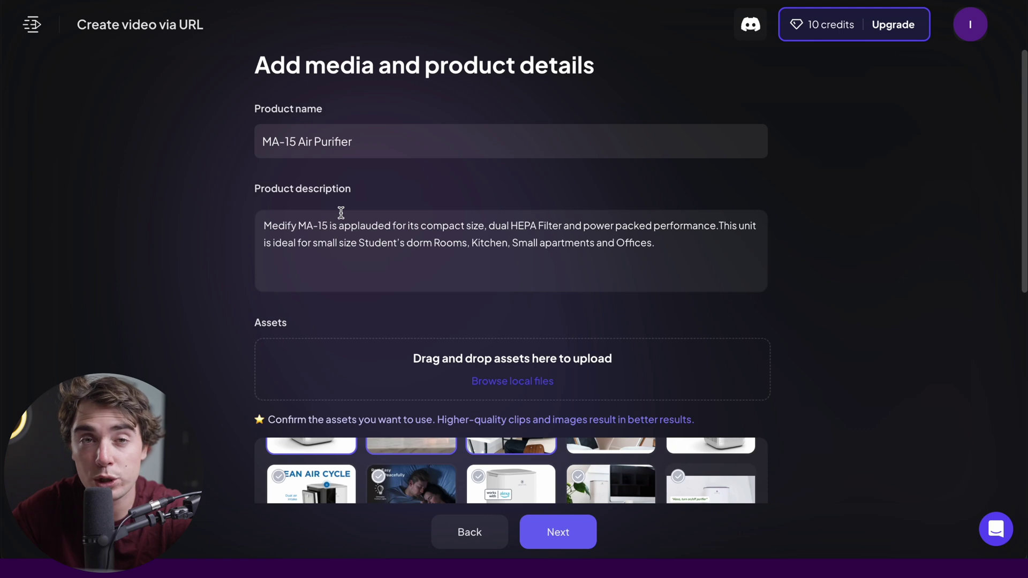
scroll(504, 266, down, 7)
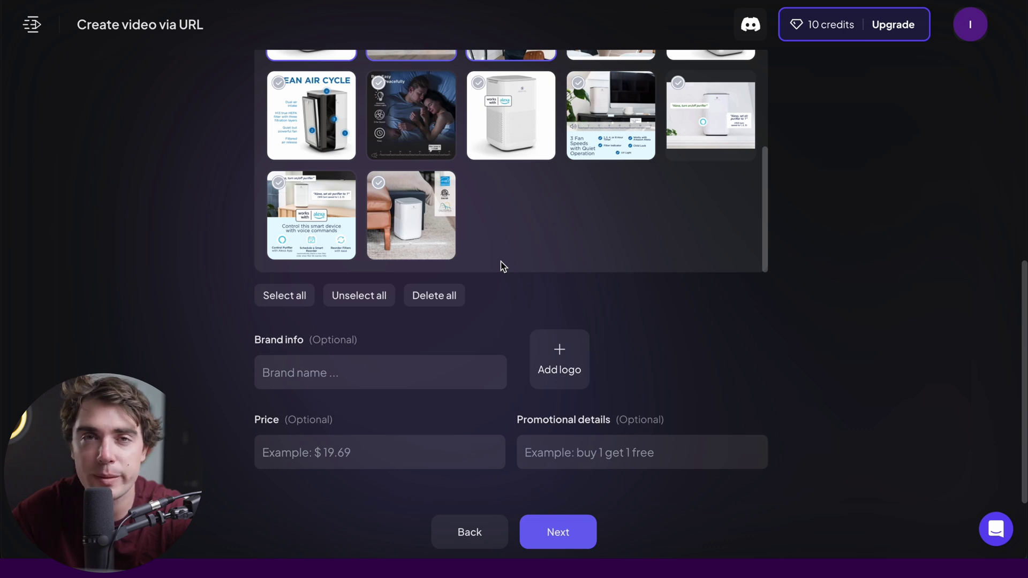
click(559, 533)
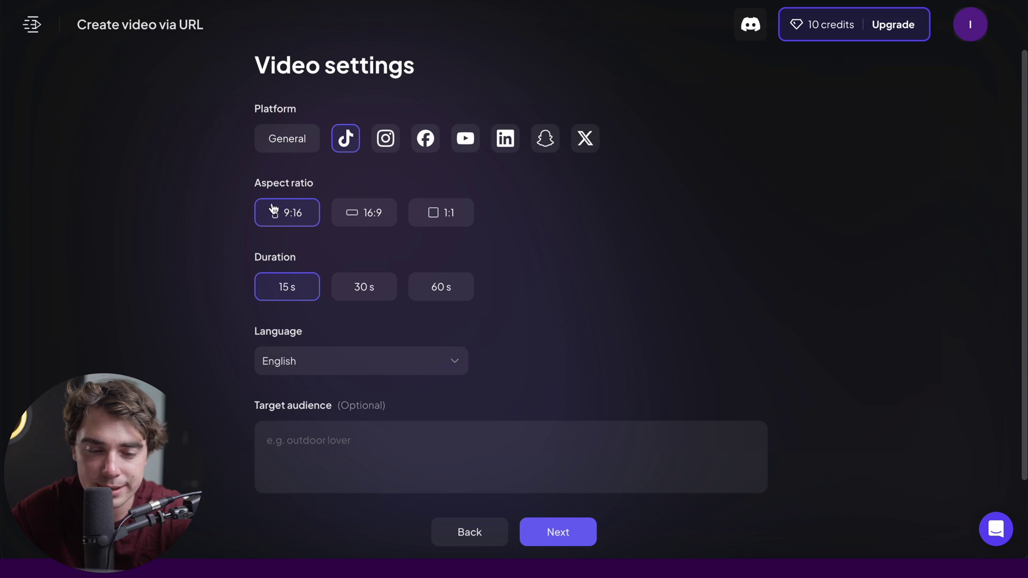
Set a 30 s duration and target audience 'people with dust allergy', then generate the AI scripts.
scroll(275, 231, down, 1)
click(354, 261)
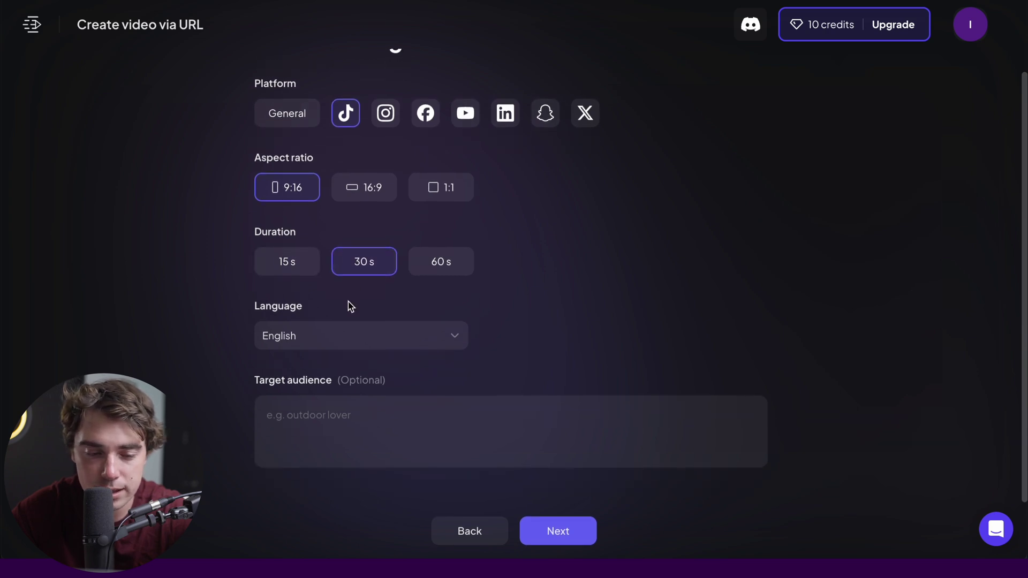
click(303, 415)
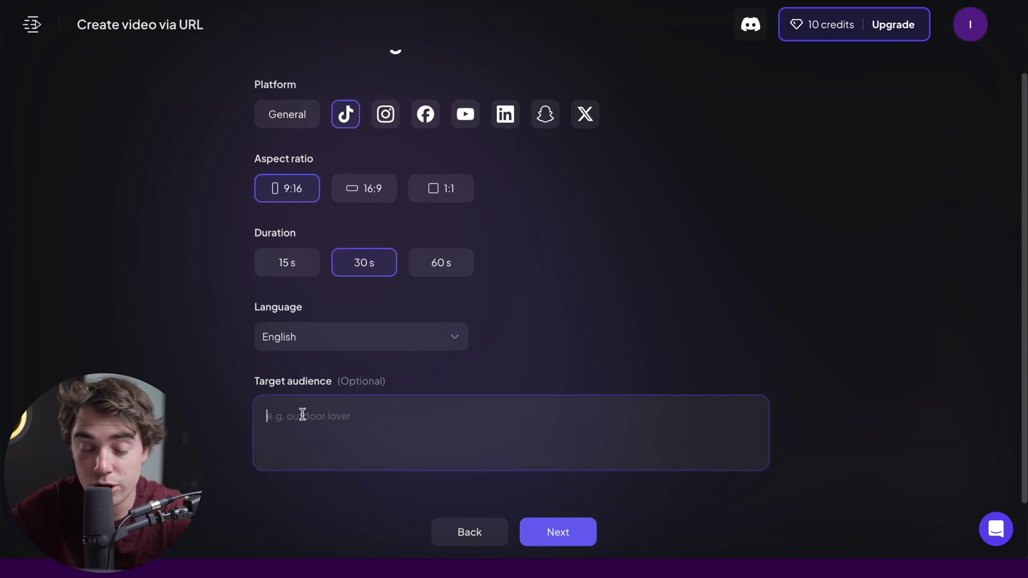
text(people with dust allergy)
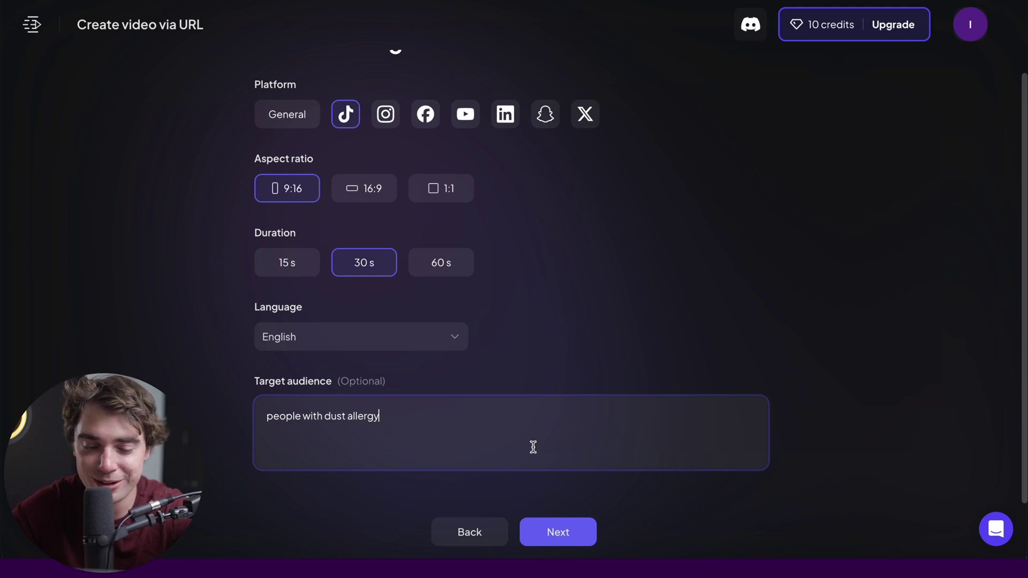
click(556, 531)
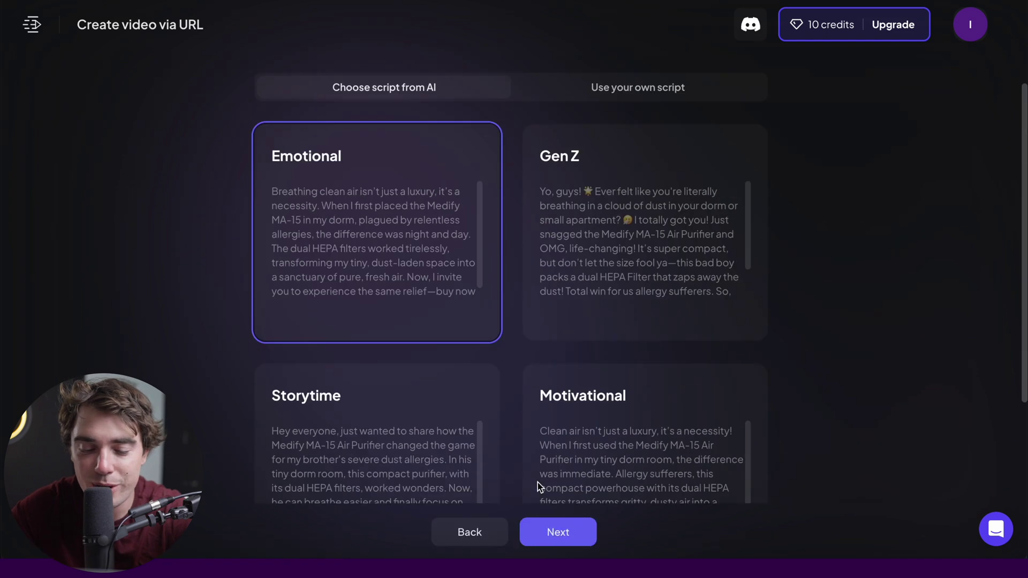
scroll(537, 483, up, 1)
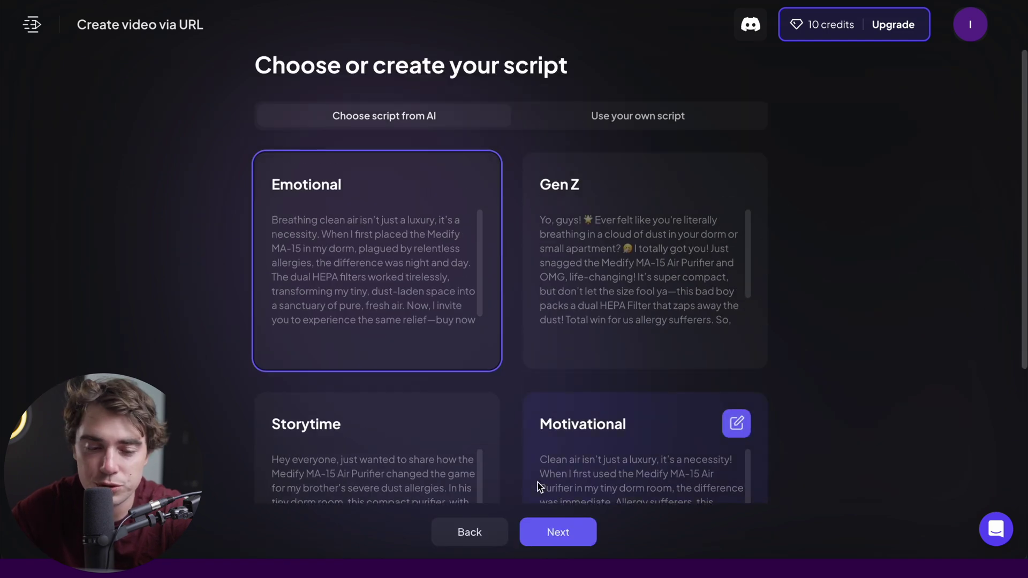
Pick the Gen Z script from the Emotional, Gen Z, Storytime and Motivational options and continue.
scroll(522, 429, down, 2)
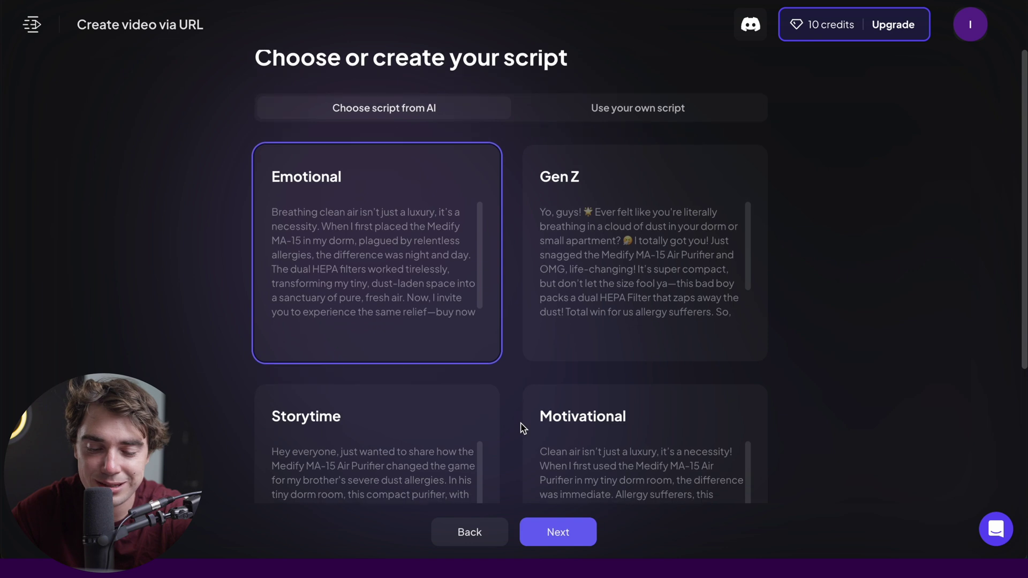
scroll(523, 429, down, 2)
scroll(520, 258, up, 3)
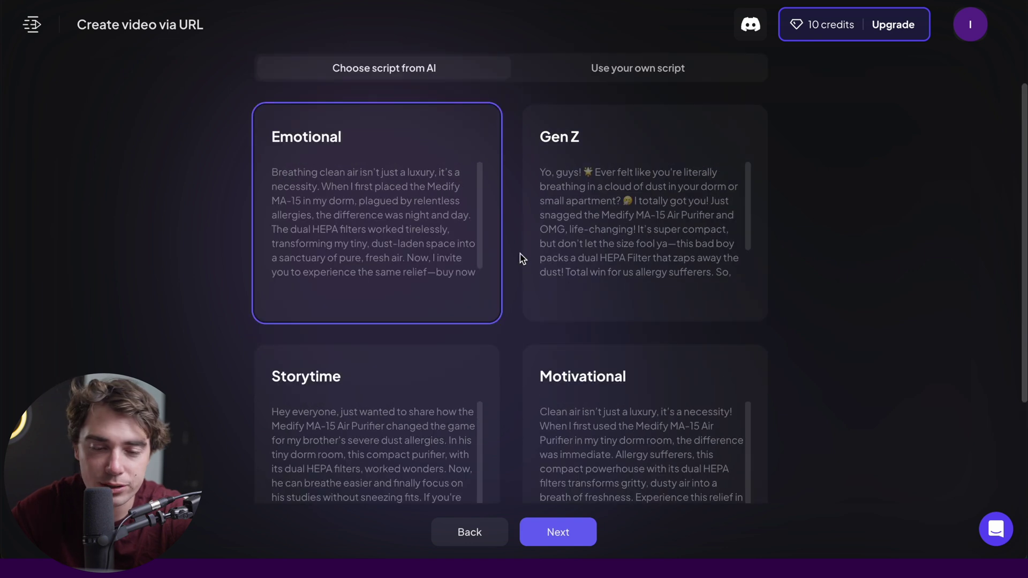
mouse_move(558, 173)
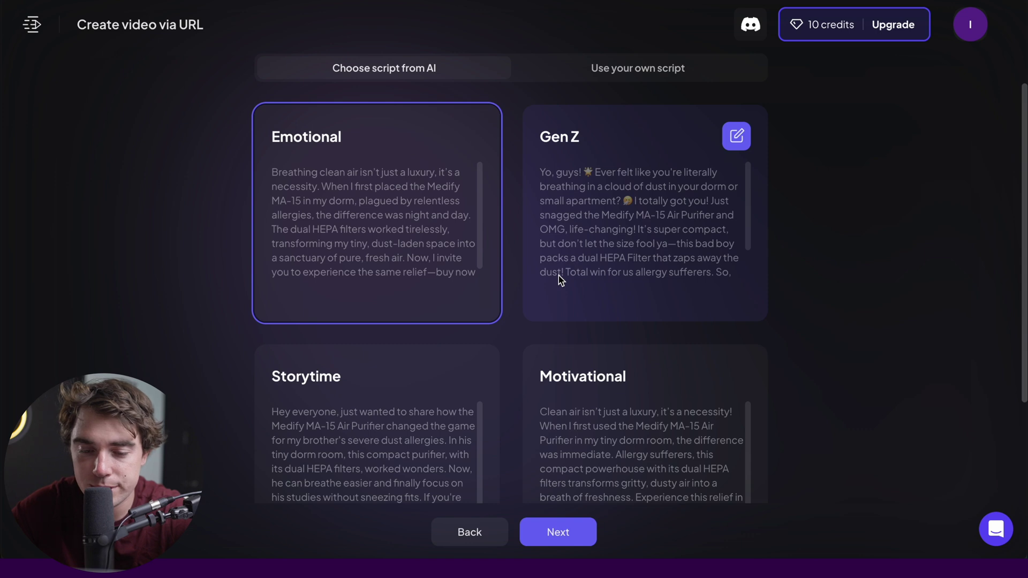
scroll(558, 275, down, 3)
scroll(558, 291, up, 4)
click(626, 214)
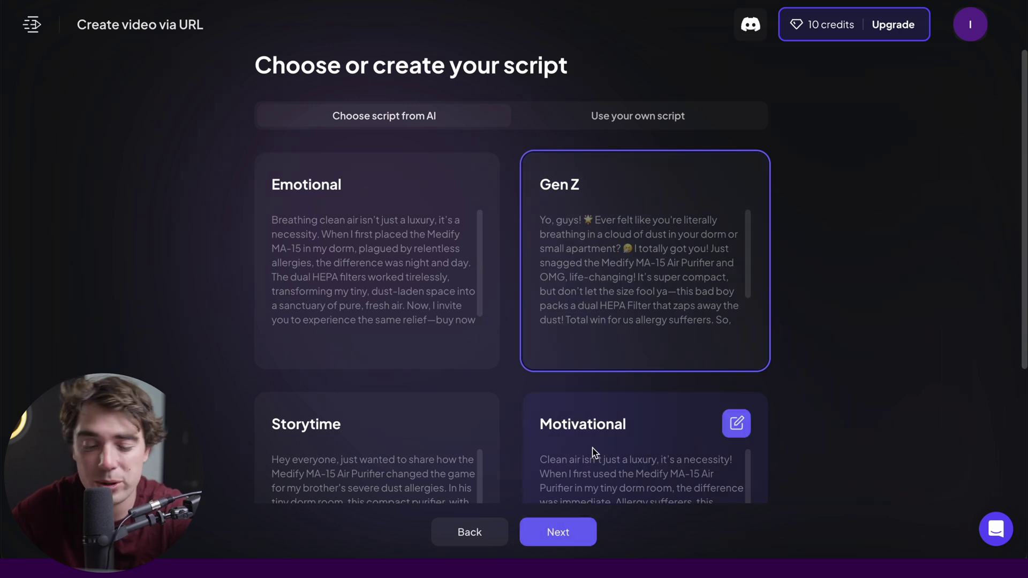
scroll(589, 450, down, 4)
scroll(535, 386, up, 2)
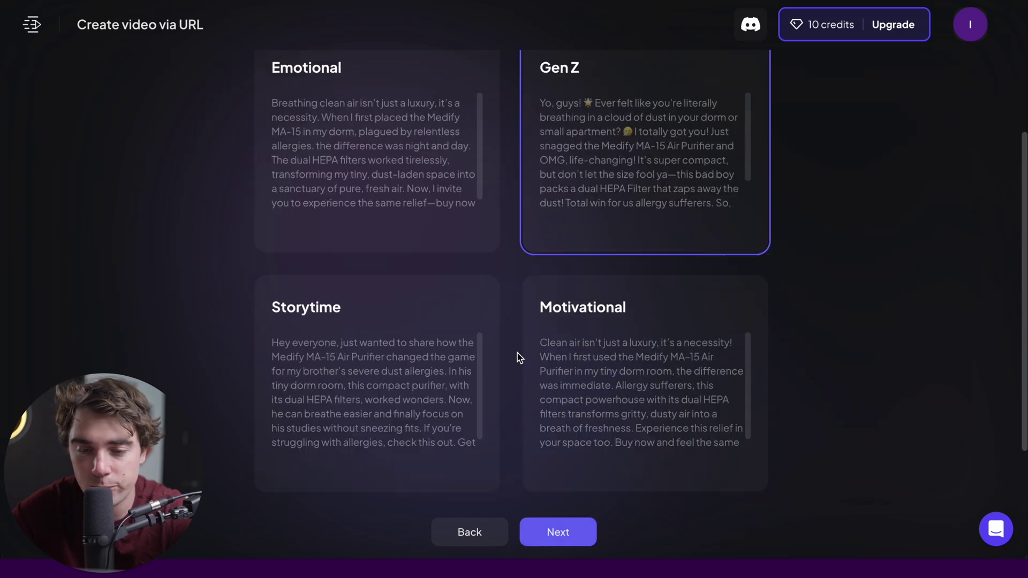
scroll(517, 352, up, 2)
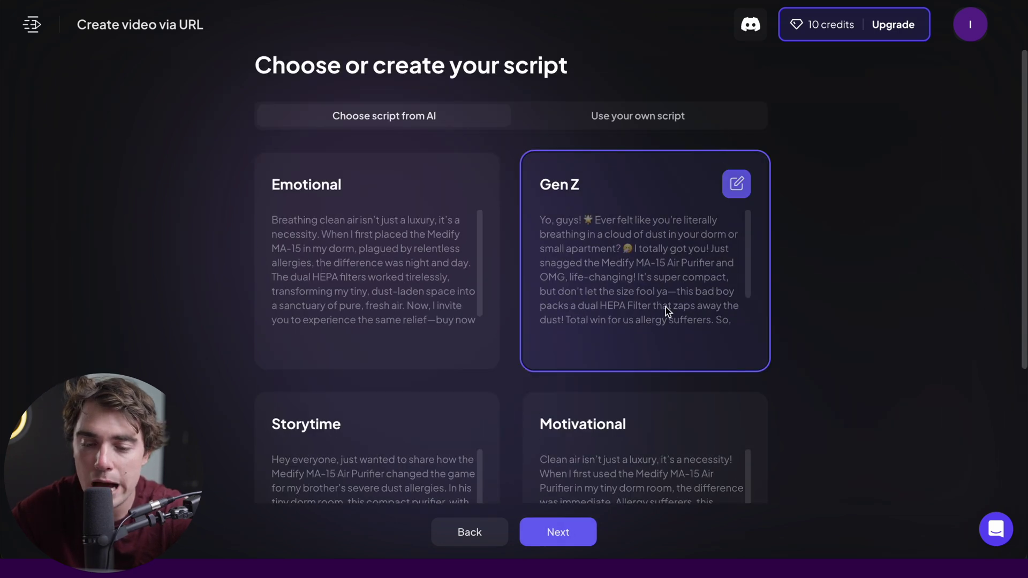
click(569, 538)
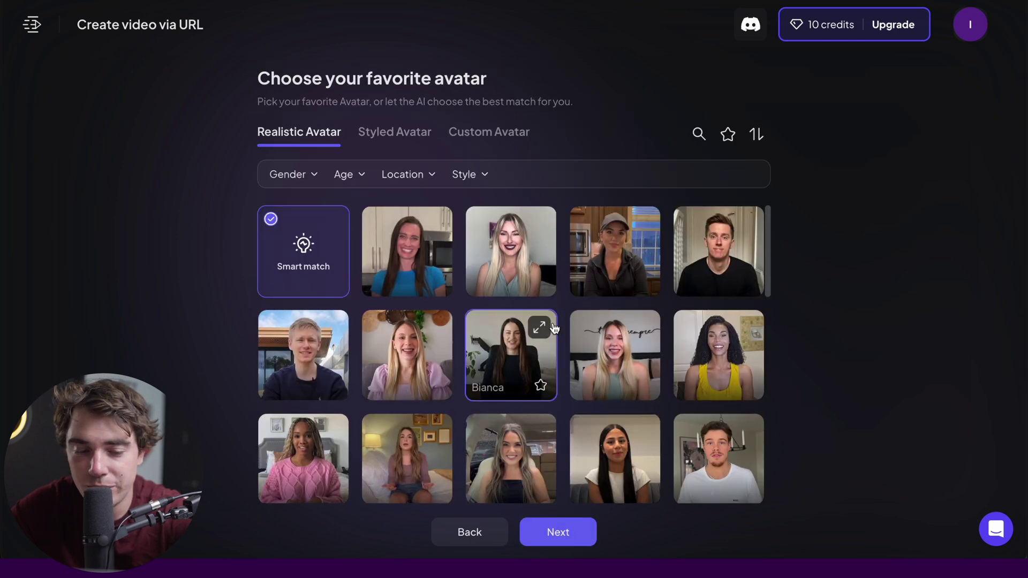
Choose the elderly man in a checked shirt from the Realistic Avatar grid.
scroll(554, 328, down, 1)
scroll(554, 328, down, 1)
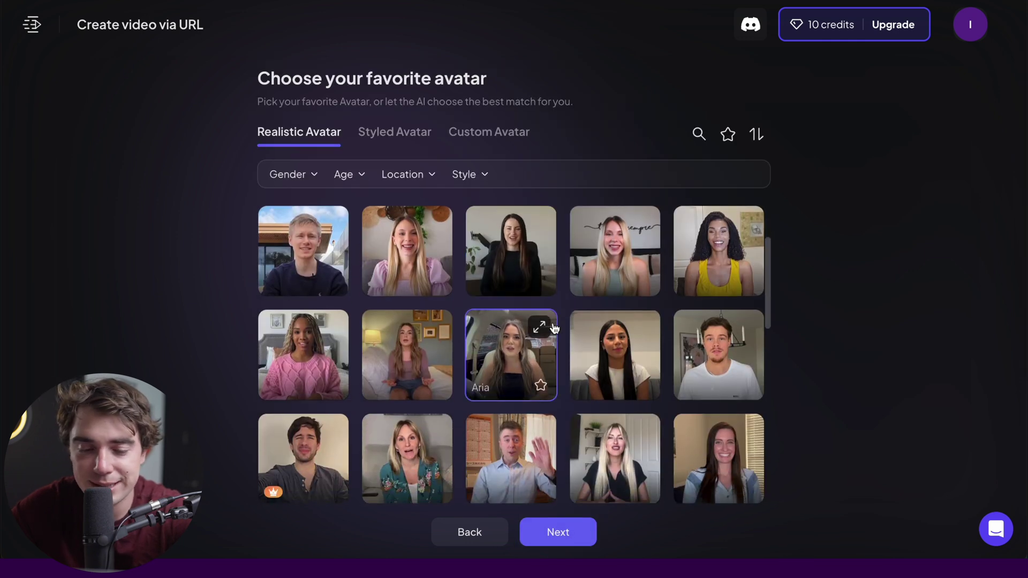
scroll(568, 312, down, 1)
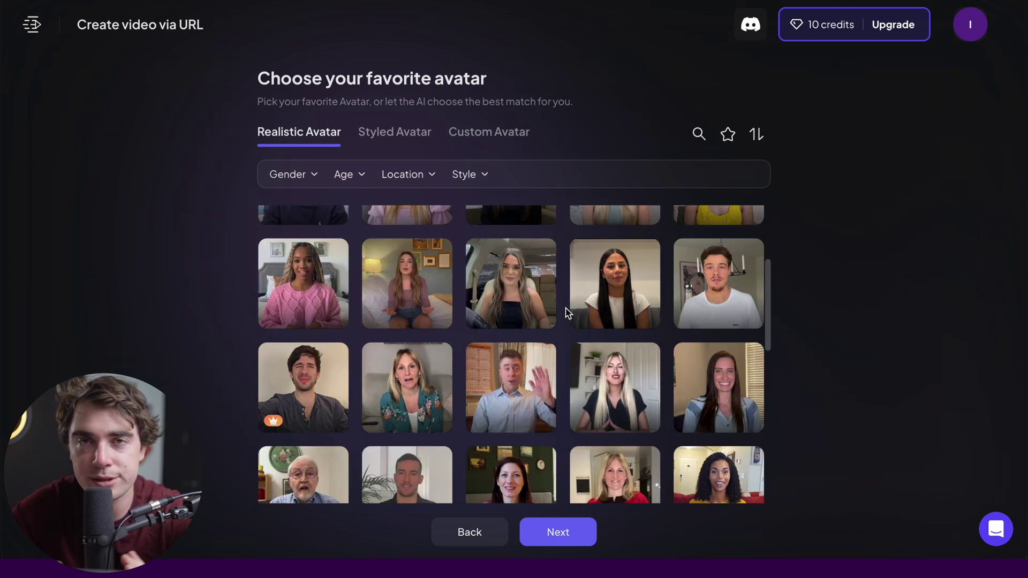
scroll(568, 312, down, 5)
scroll(550, 355, up, 5)
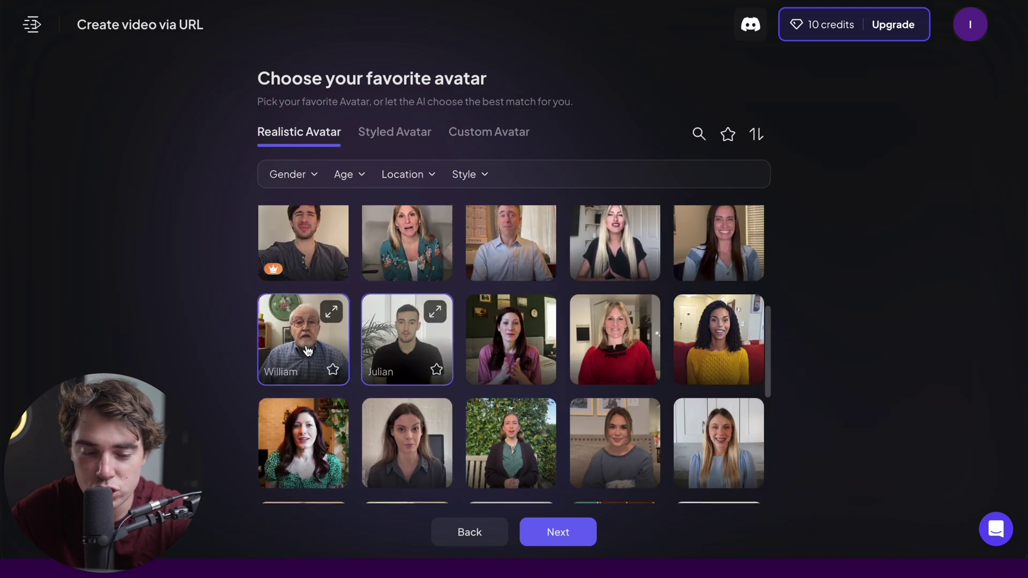
click(305, 349)
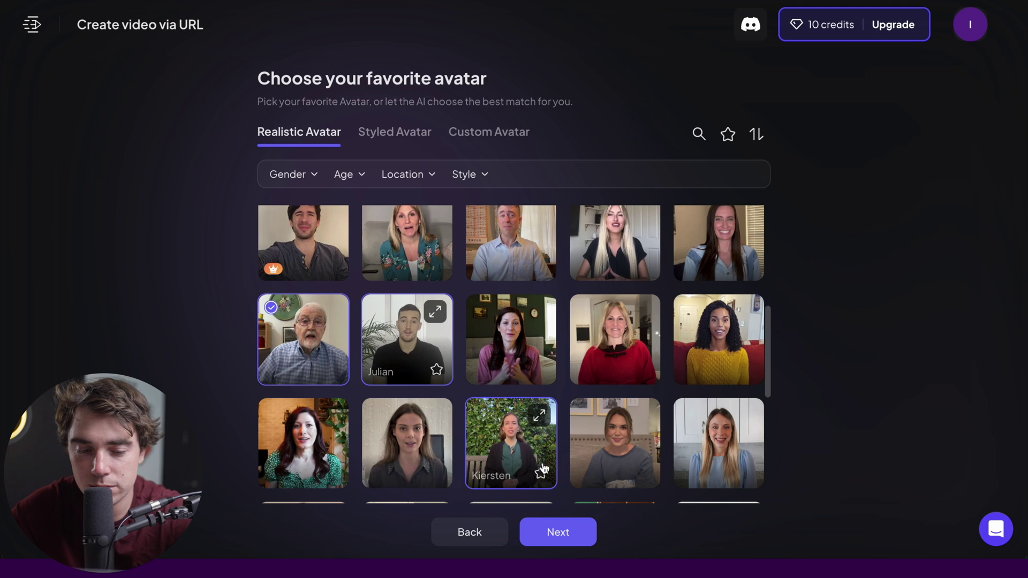
Bring up the avatar's voice choices and preview the Swedish- and Portuguese-accent female voices.
click(275, 308)
click(411, 211)
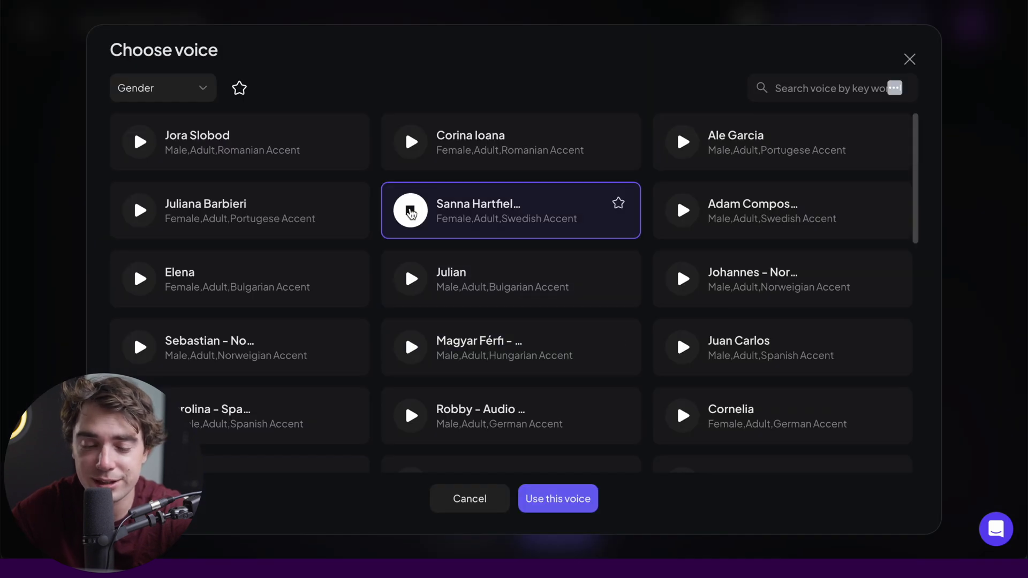
click(132, 220)
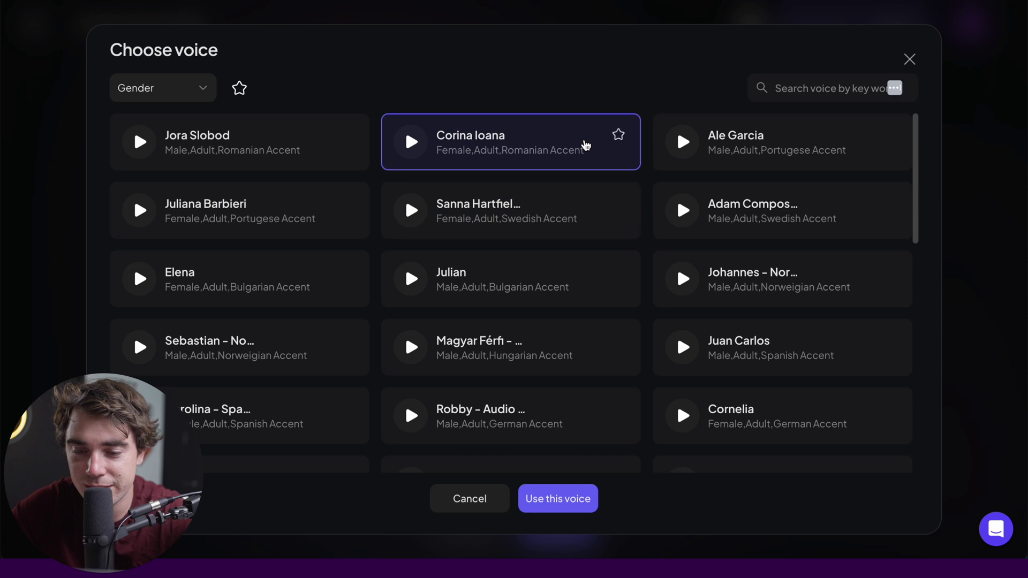
Try searching 'russia' and 'slav', then assign the British-accent male voice Archer to the avatar.
click(678, 150)
scroll(661, 336, down, 9)
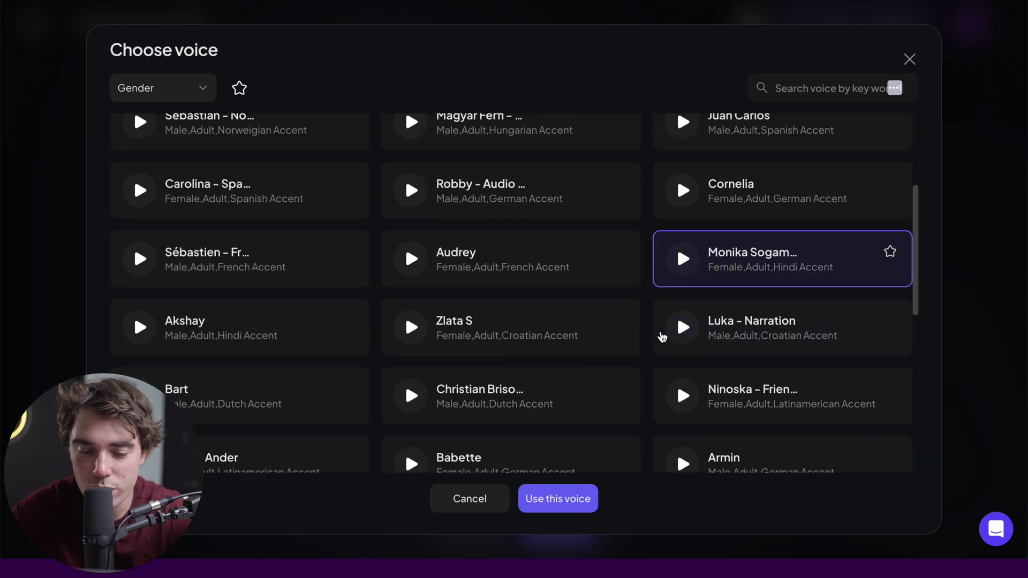
click(771, 87)
text(russia)
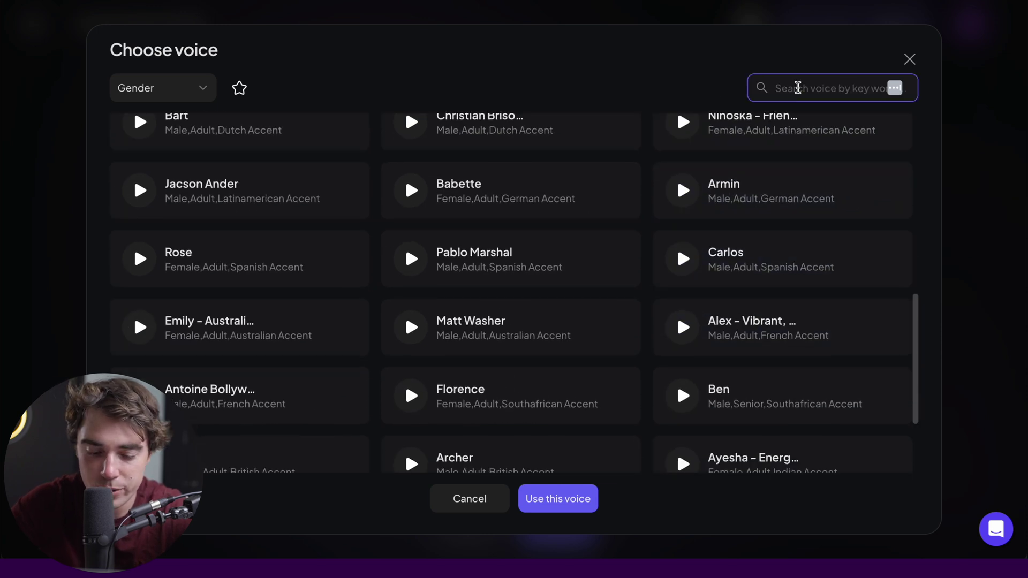
key(BackSpace)
key(BackSpace)
key(BackSpace)
key(BackSpace)
key(BackSpace)
key(BackSpace)
text(slav)
click(905, 88)
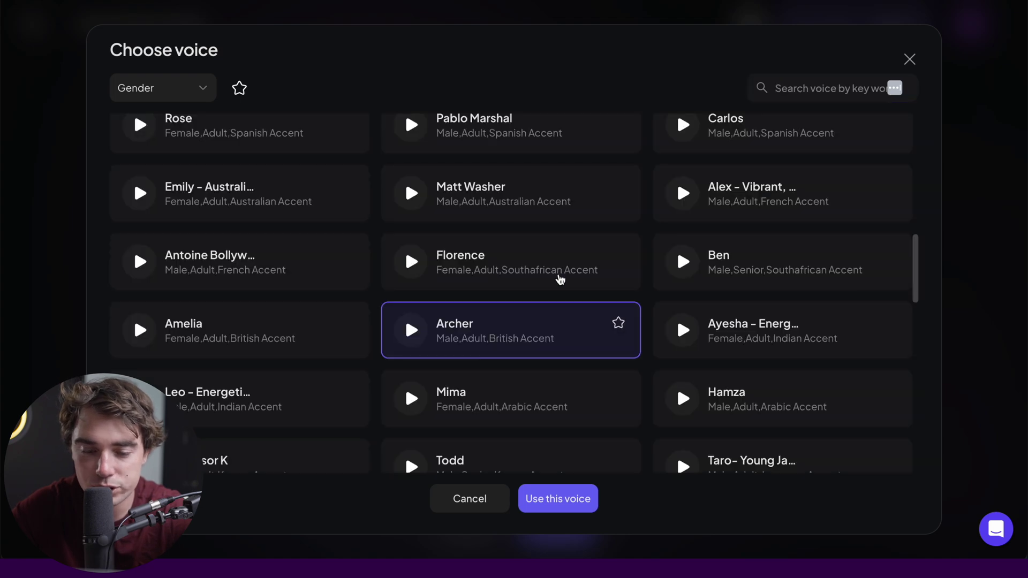
click(413, 330)
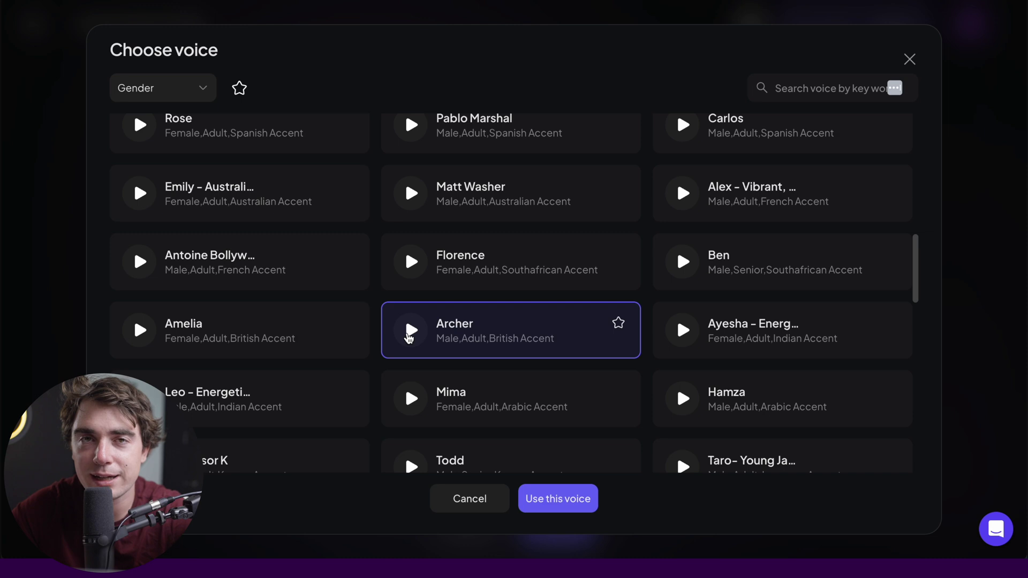
click(551, 498)
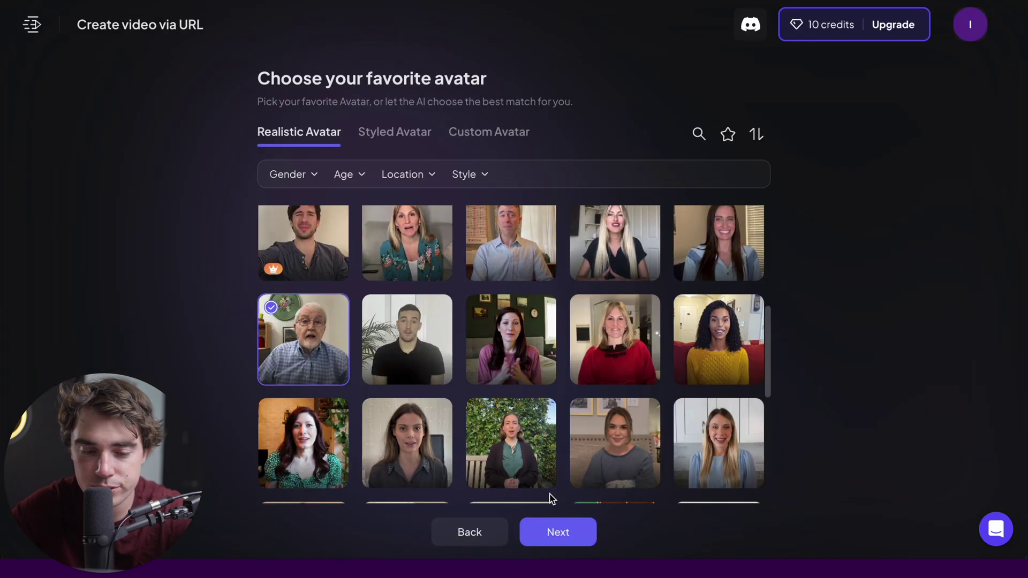
Generate the storyboard and preview the Full Screen, Quick Transition and Dramatic versions.
click(561, 538)
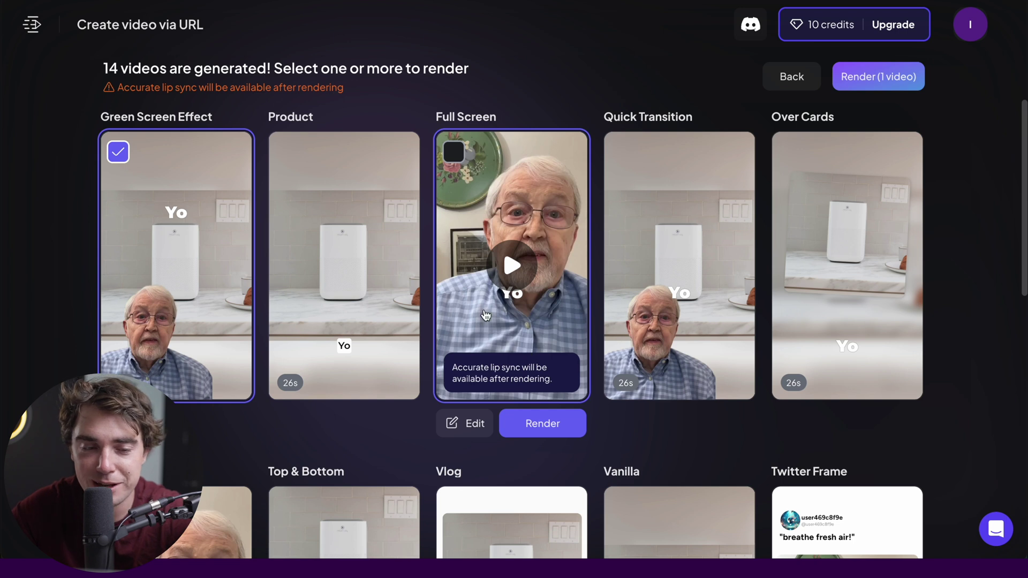
click(485, 292)
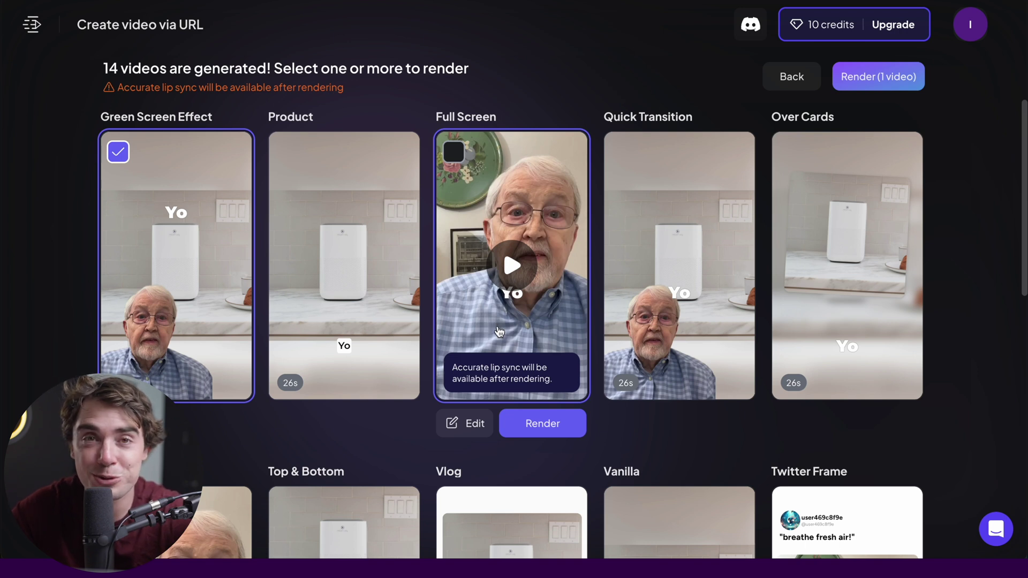
click(685, 266)
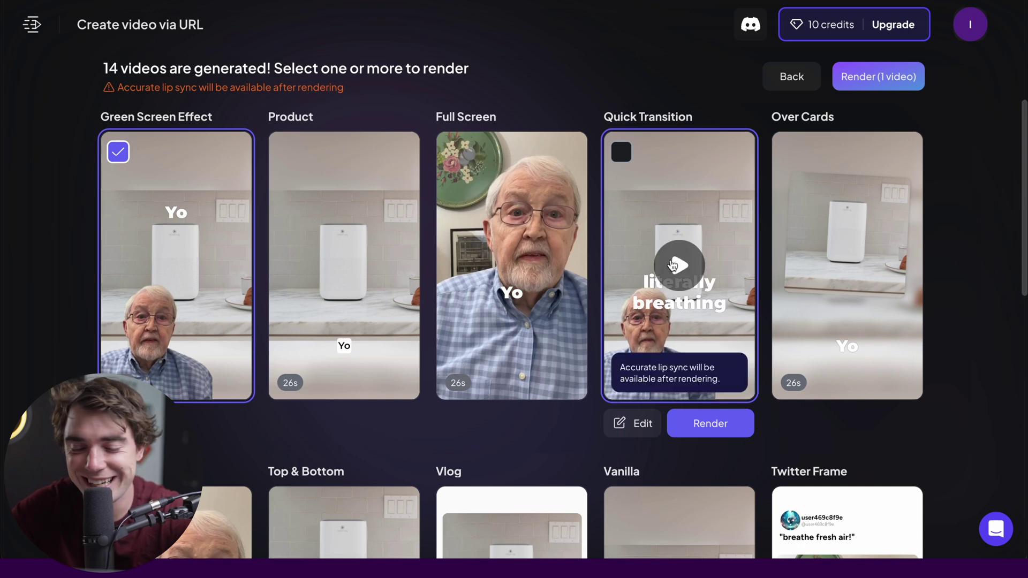
scroll(658, 276, down, 10)
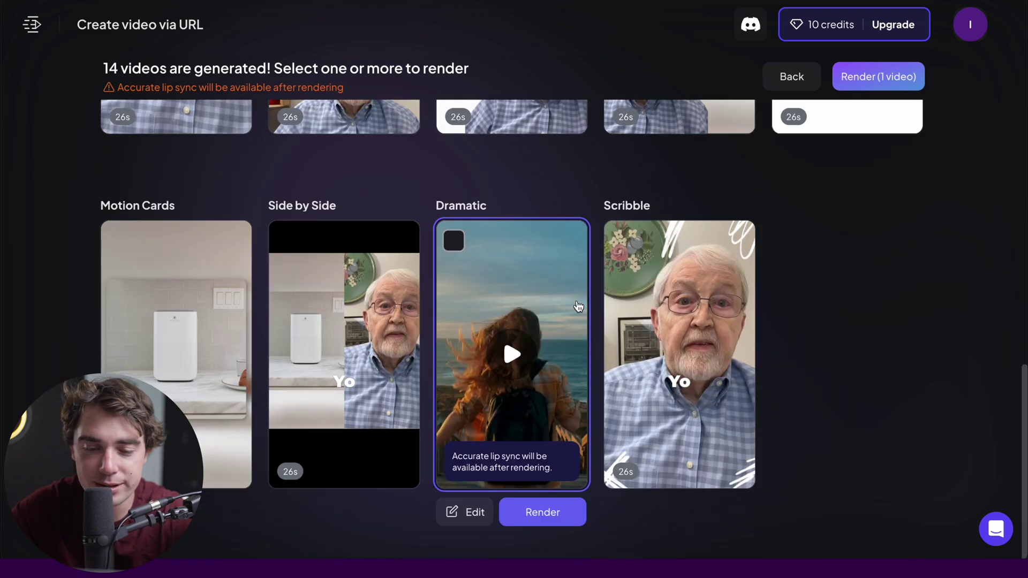
click(512, 364)
click(512, 367)
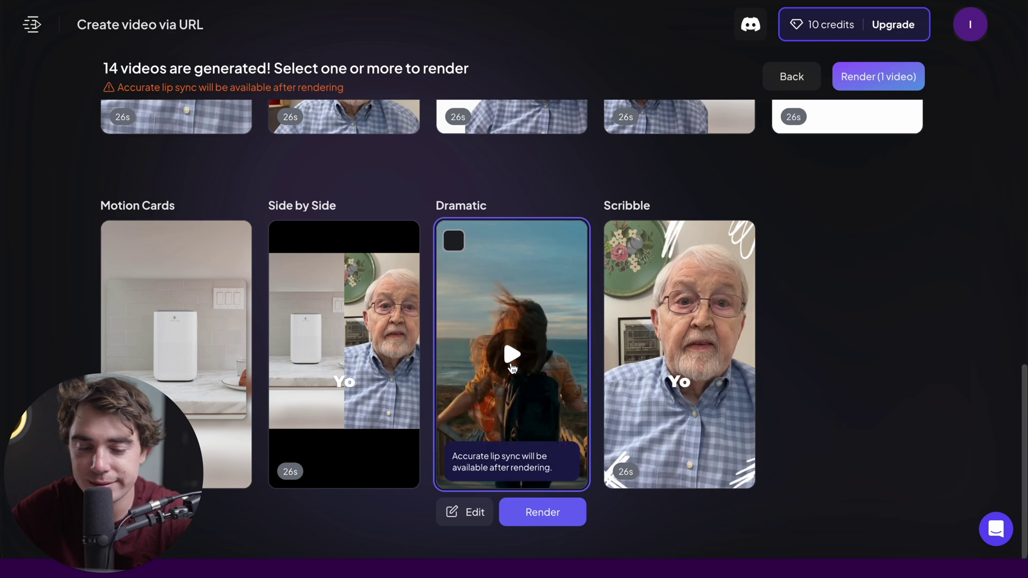
Open the Green Screen Effect version in the full editor.
scroll(512, 367, up, 10)
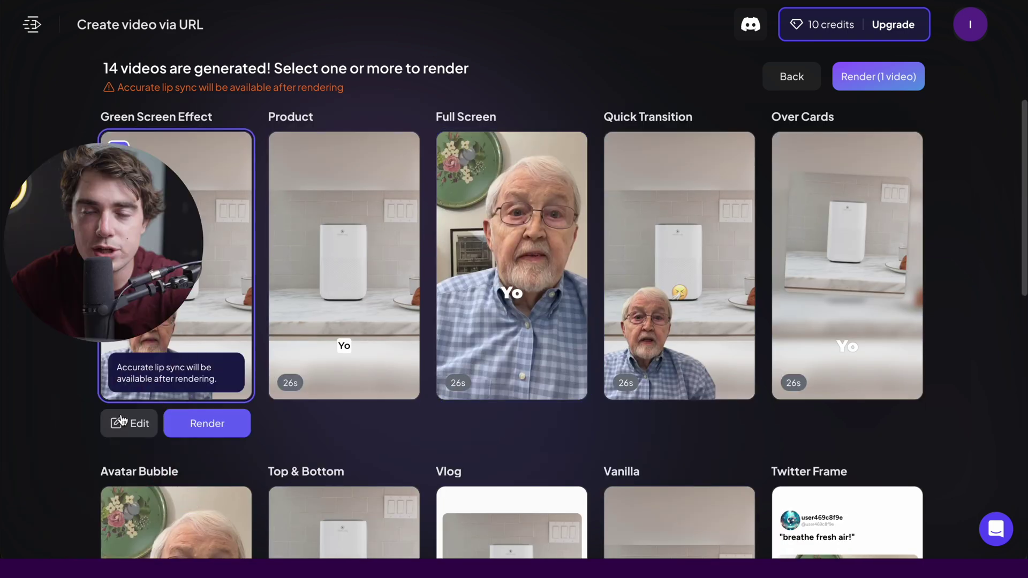
click(121, 423)
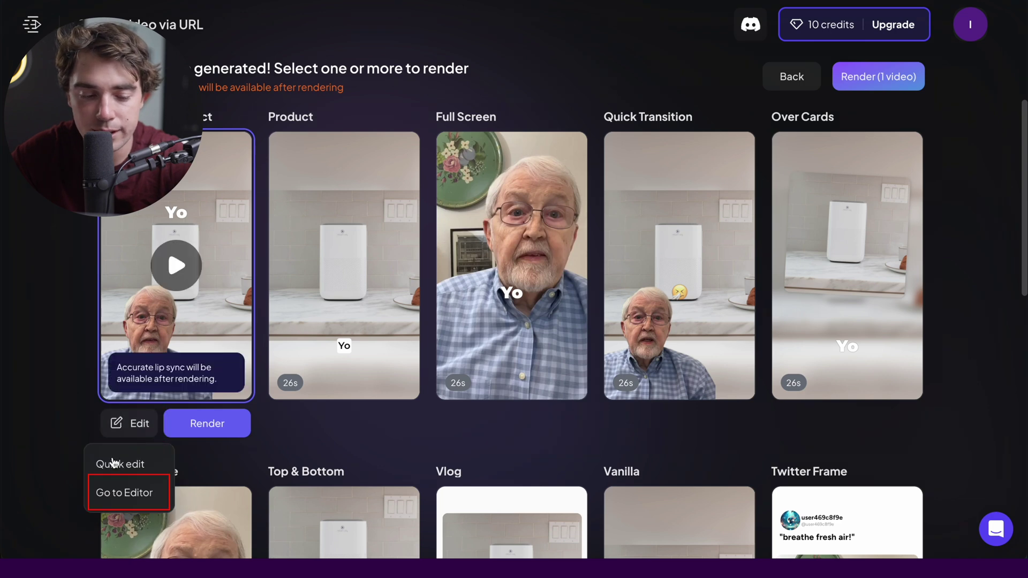
click(111, 492)
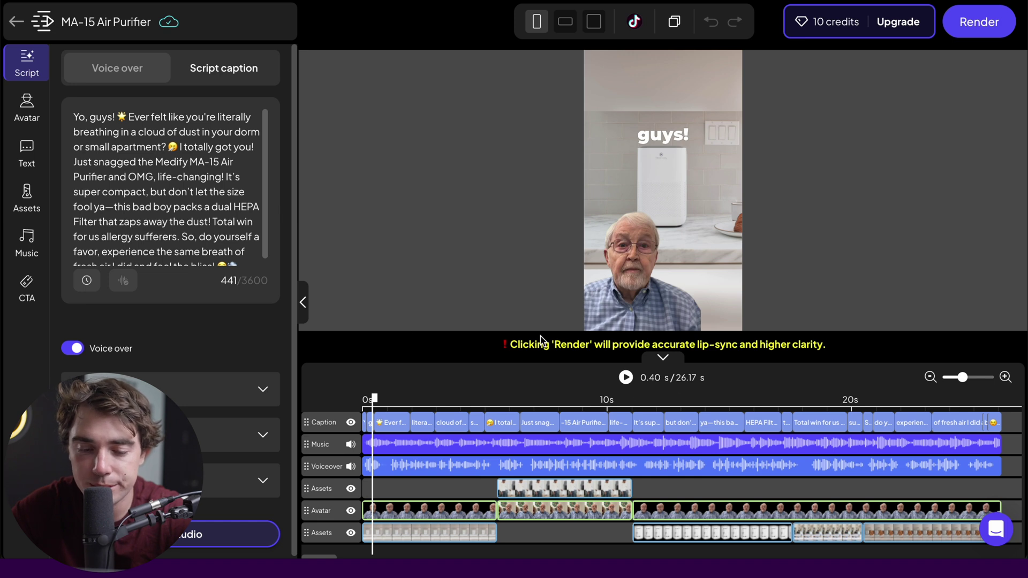
click(26, 112)
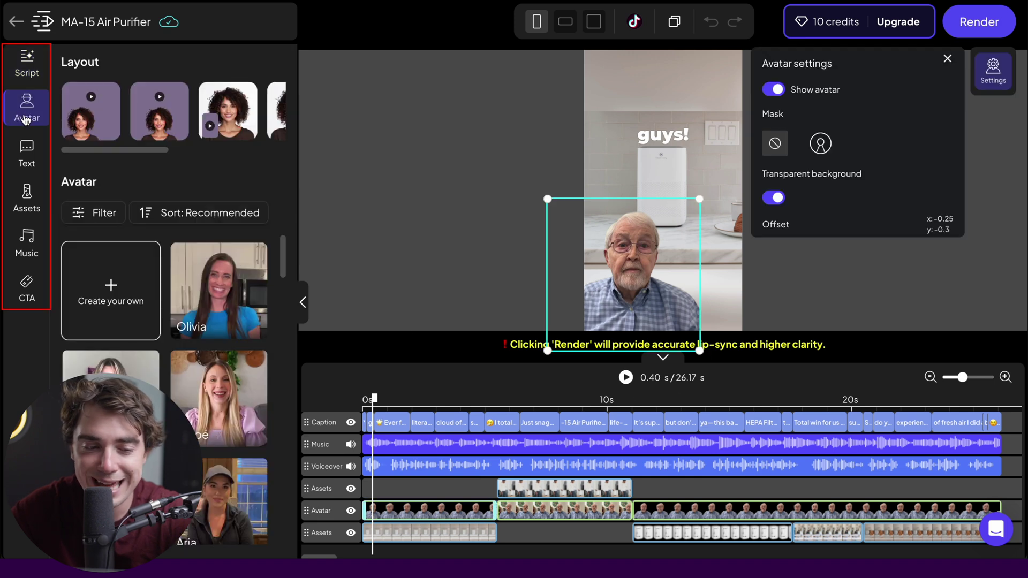
click(23, 147)
click(26, 196)
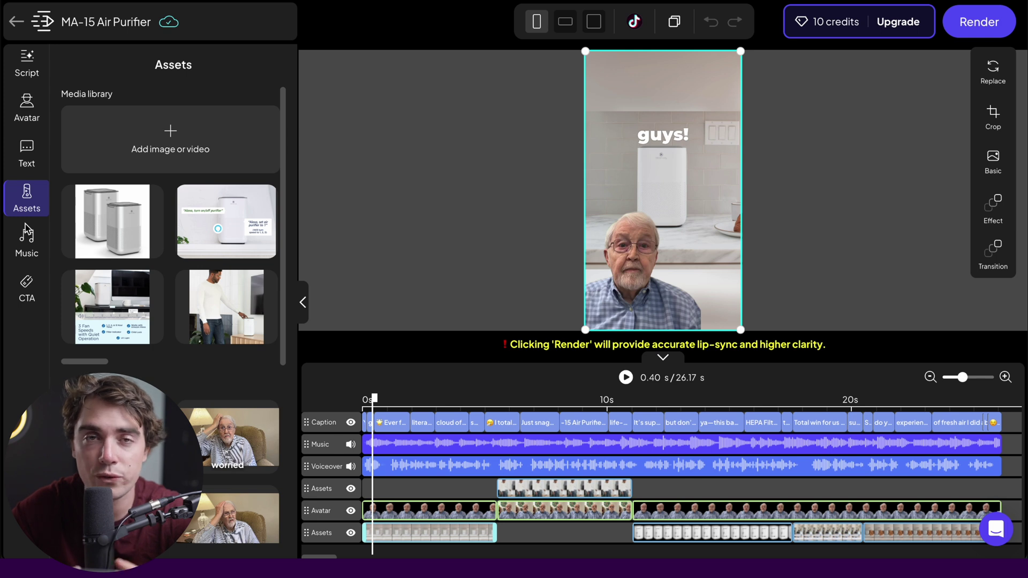
click(656, 135)
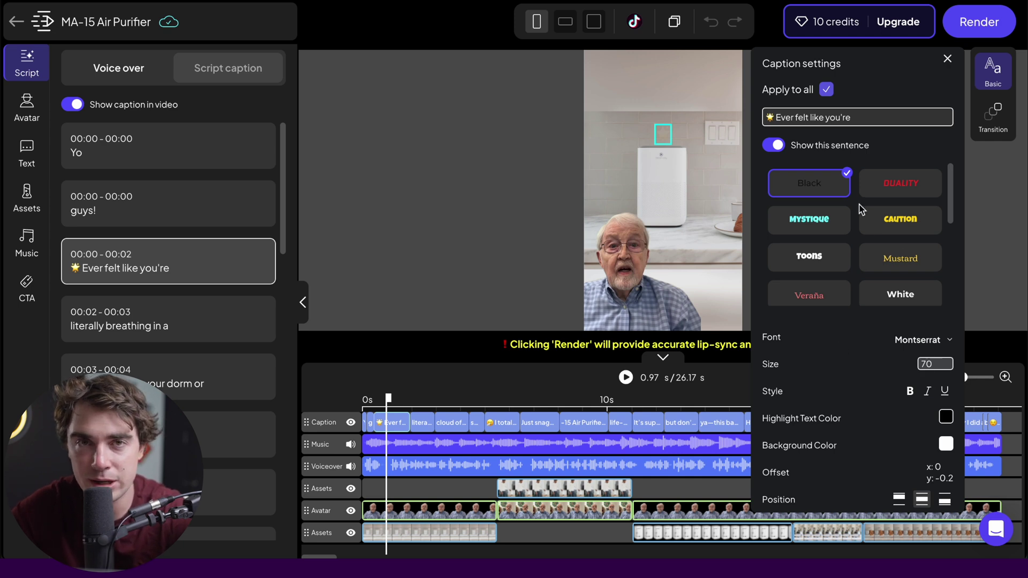
click(626, 377)
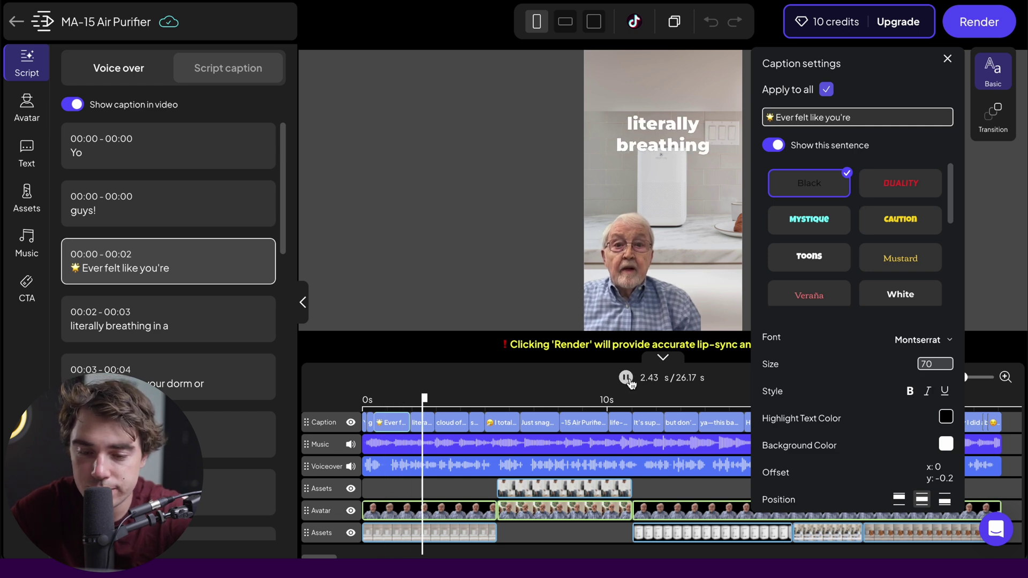
click(626, 378)
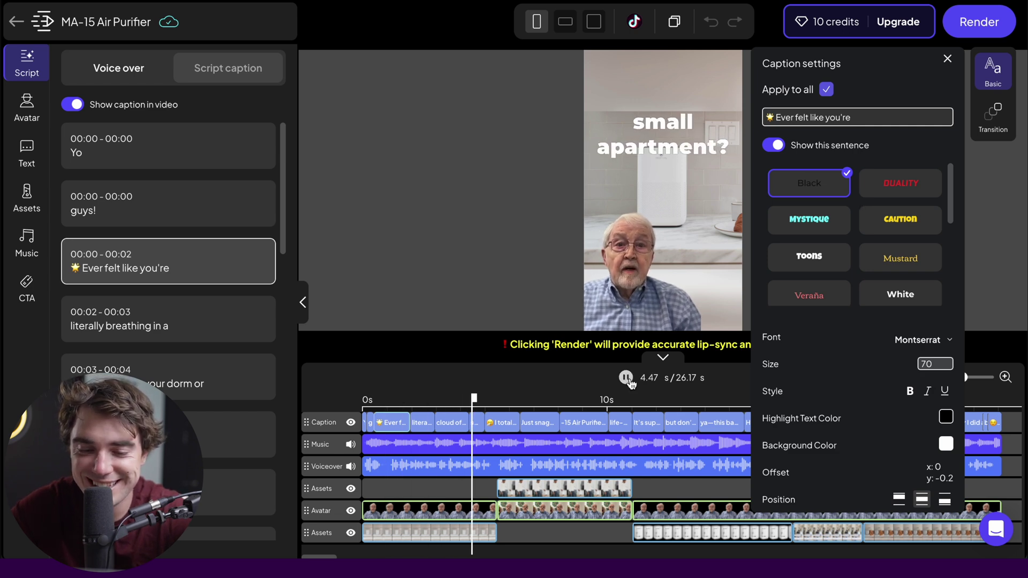
Render the MA-15 Air Purifier ad, confirming the 5-credit cost.
click(976, 30)
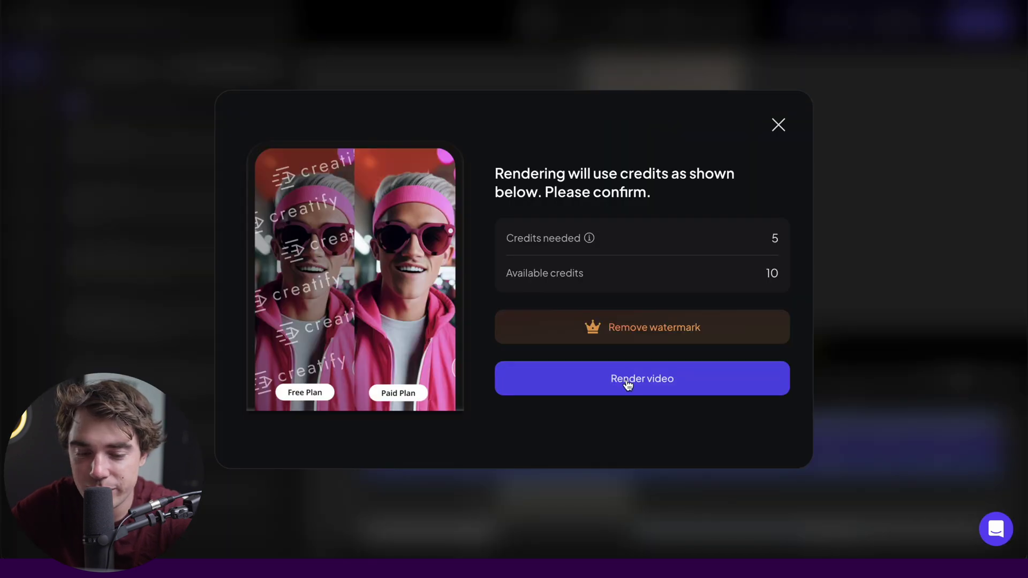
click(627, 381)
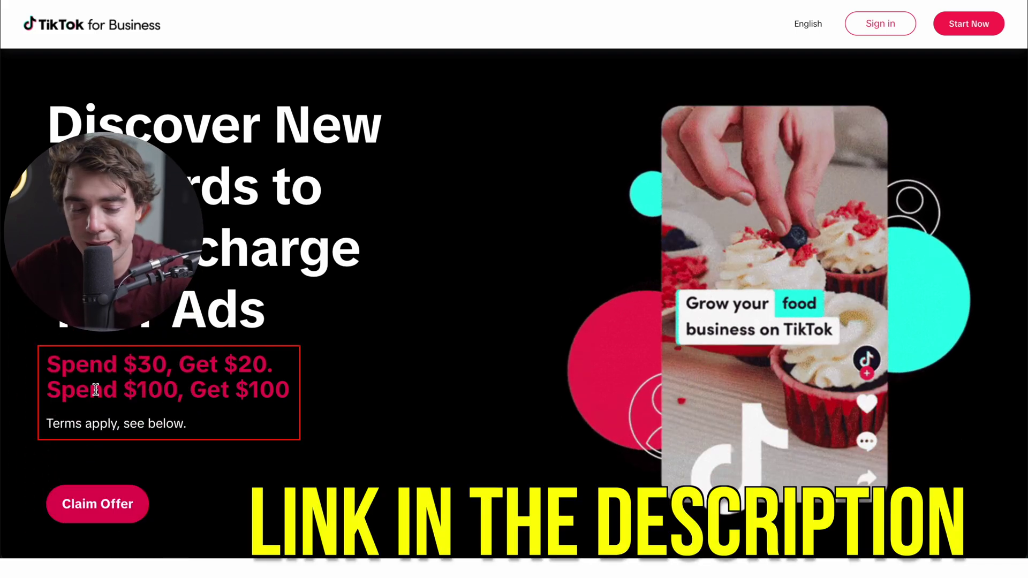
Claim the TikTok ad credit offer, sign up with the saved e-mail and password, and accept the commercial terms.
click(99, 522)
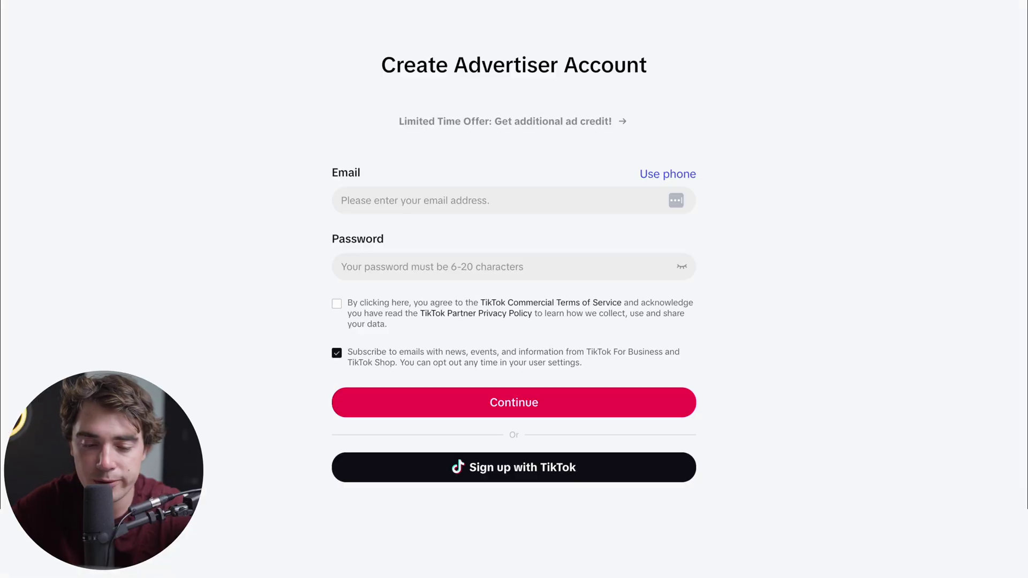
click(378, 192)
text(abc)
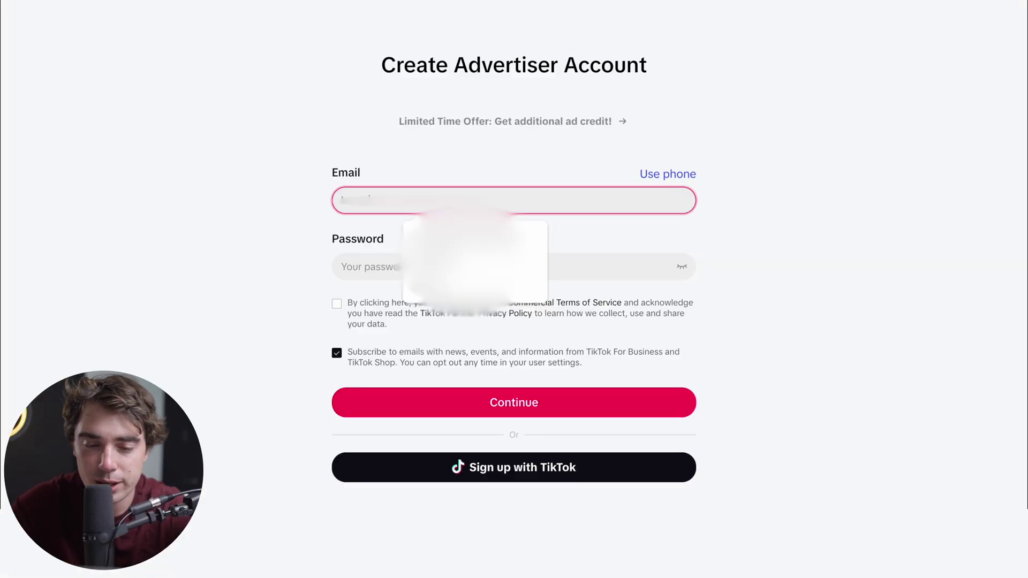
key(Down)
key(Return)
click(337, 303)
click(453, 402)
Set the industry to E-commerce > 3C and the business name to 'test company'.
click(314, 224)
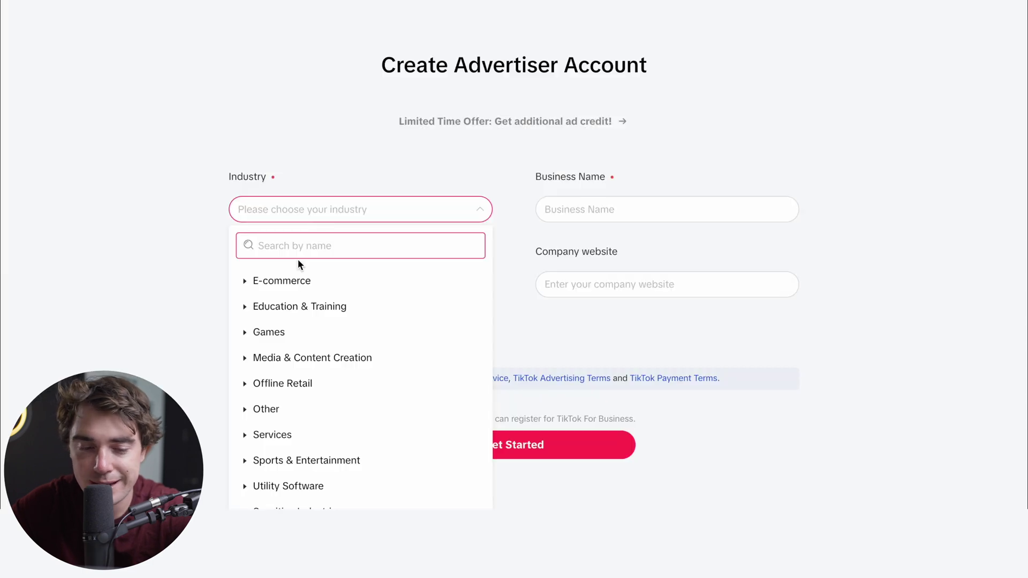
click(289, 284)
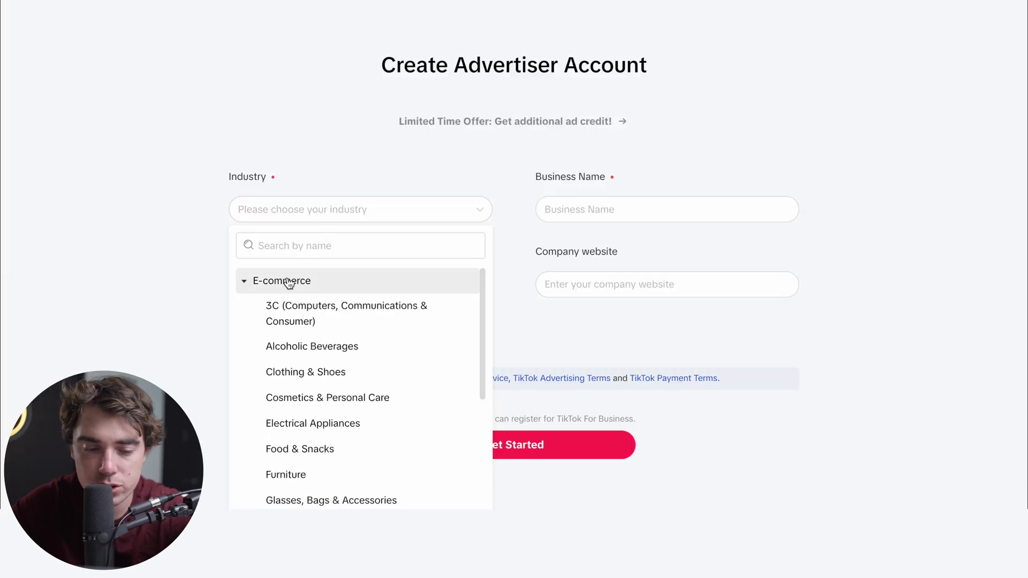
click(292, 309)
click(625, 205)
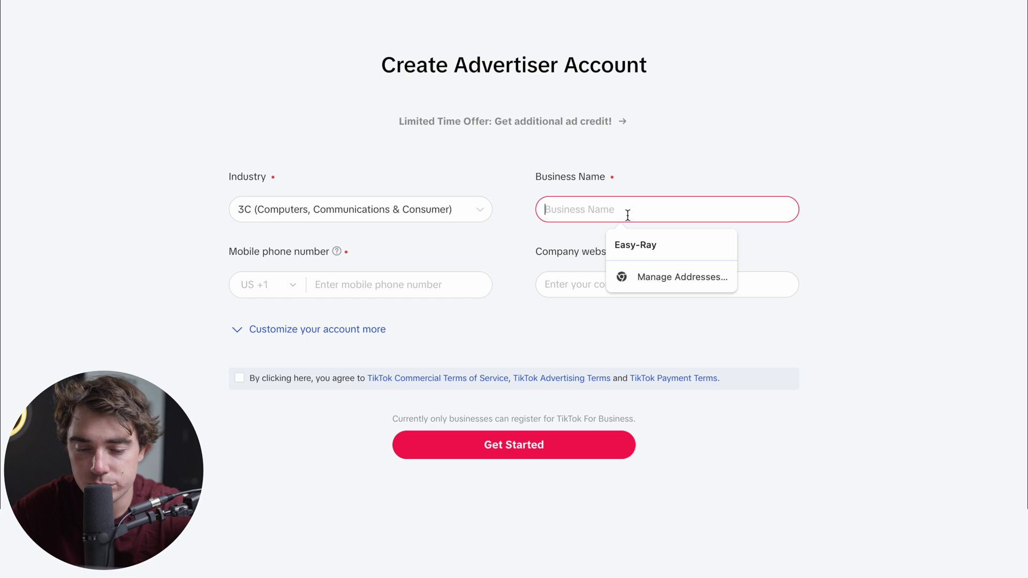
text(test company)
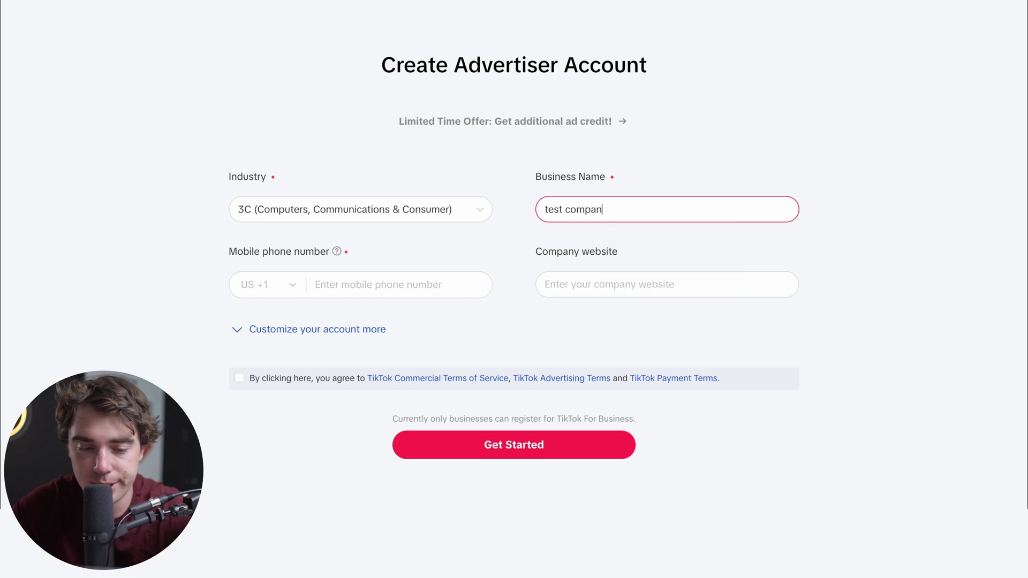
key(Tab)
click(572, 293)
text(www.)
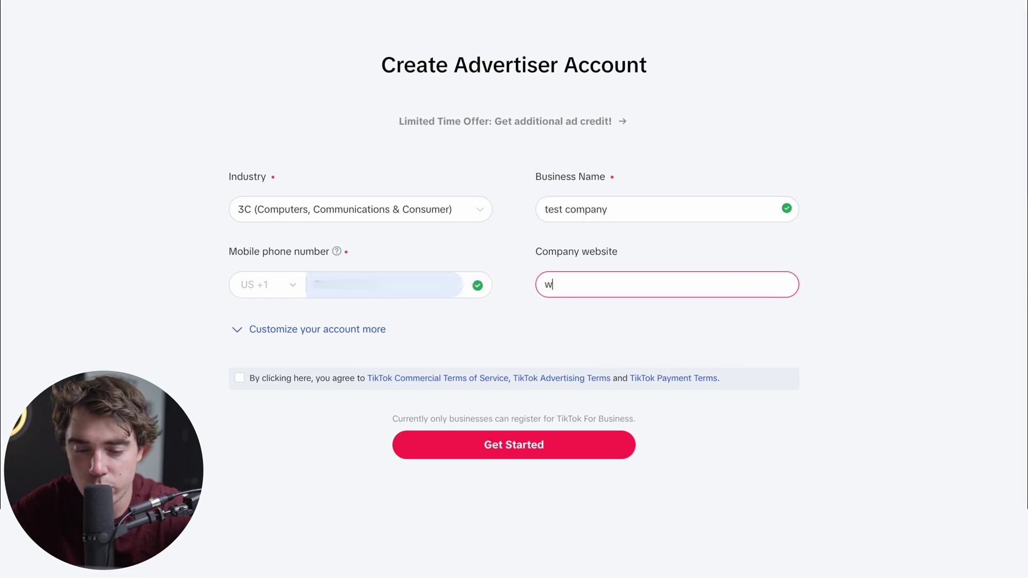
text(myfirstwebsite.com)
click(240, 378)
click(434, 452)
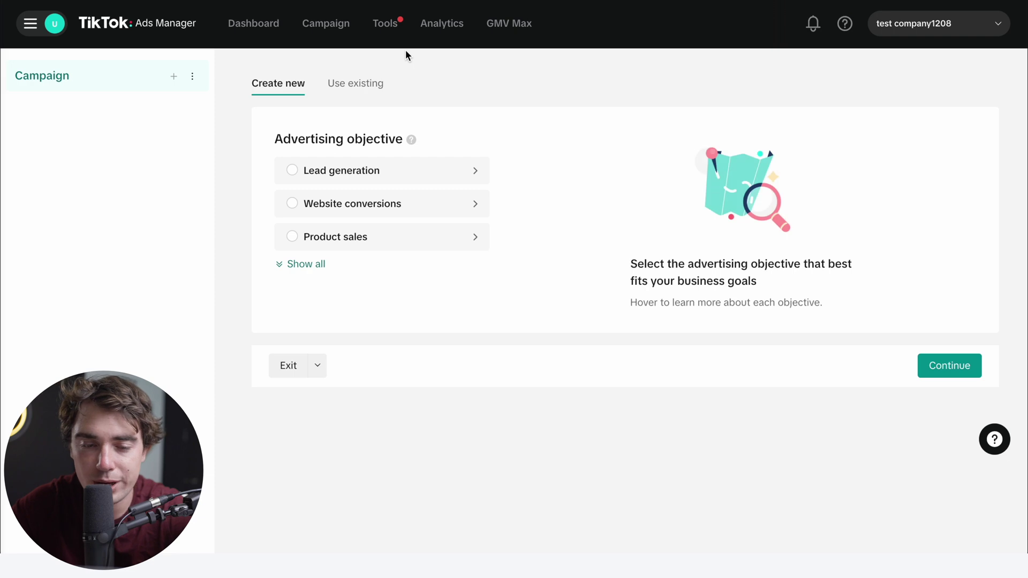
Open Events Manager under Tools and show the new advertiser account's ID details.
click(386, 23)
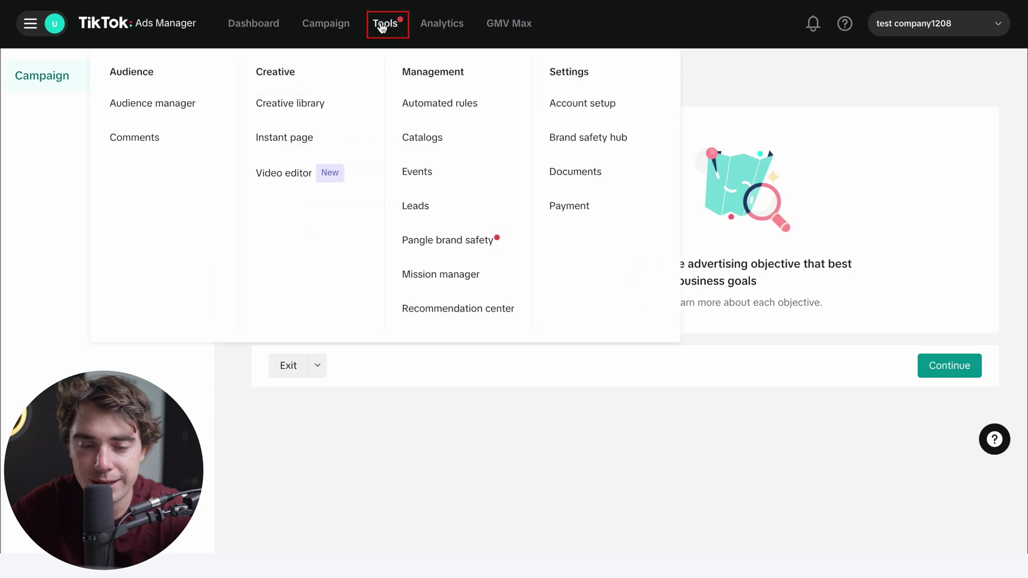
click(416, 172)
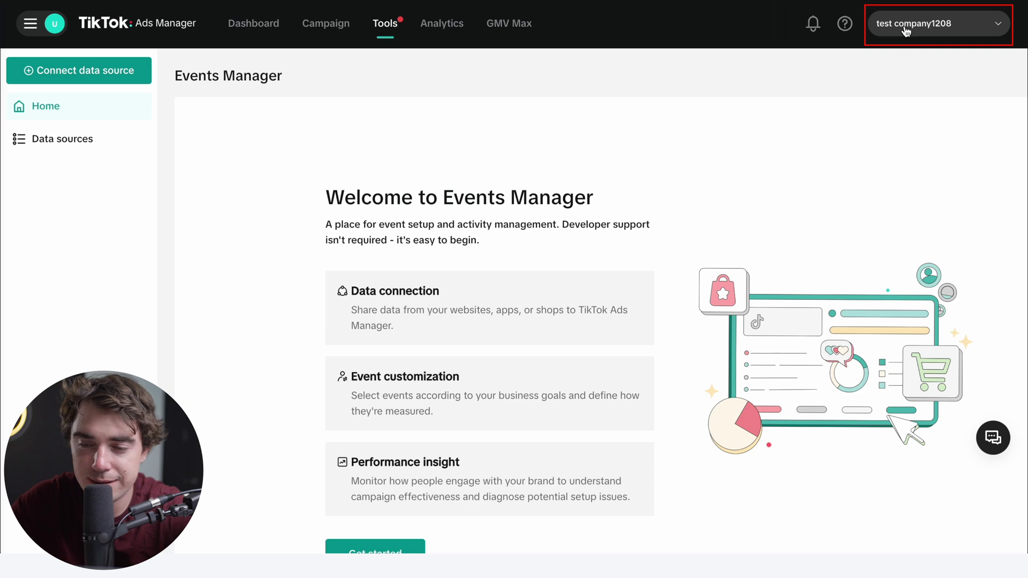
click(906, 31)
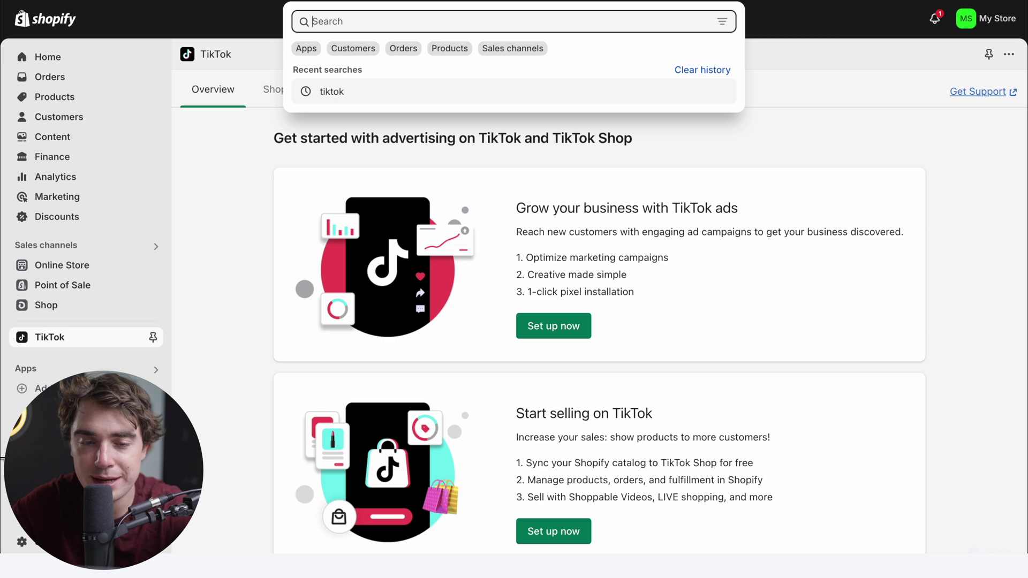
Find the TikTok app with a 'tiktok' search and start its store setup.
text(tikto)
key(BackSpace)
key(BackSpace)
text(ktok)
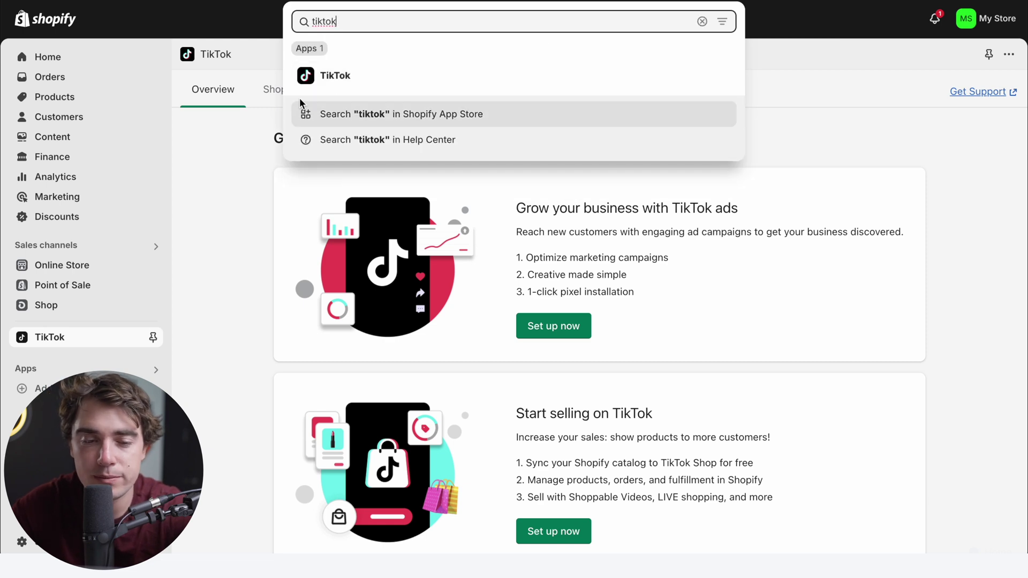
click(250, 131)
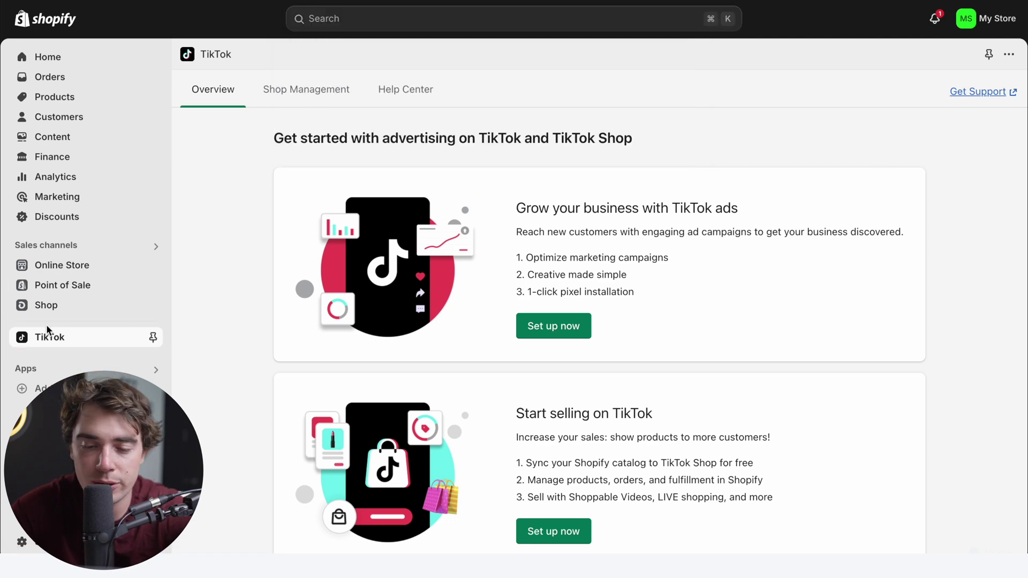
click(562, 328)
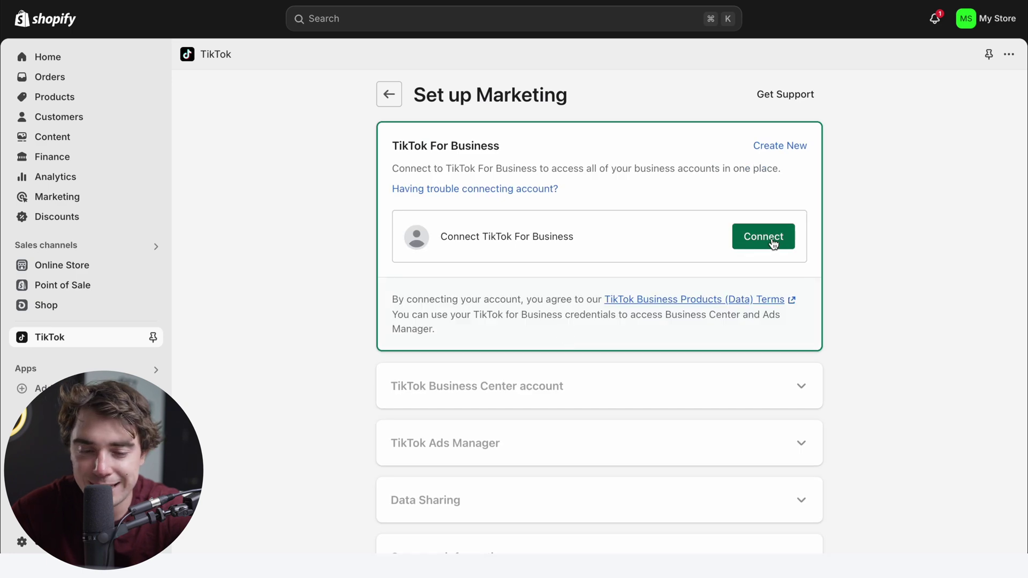
Connect the TikTok business and Ads Manager accounts and confirm Maximum data sharing.
click(774, 244)
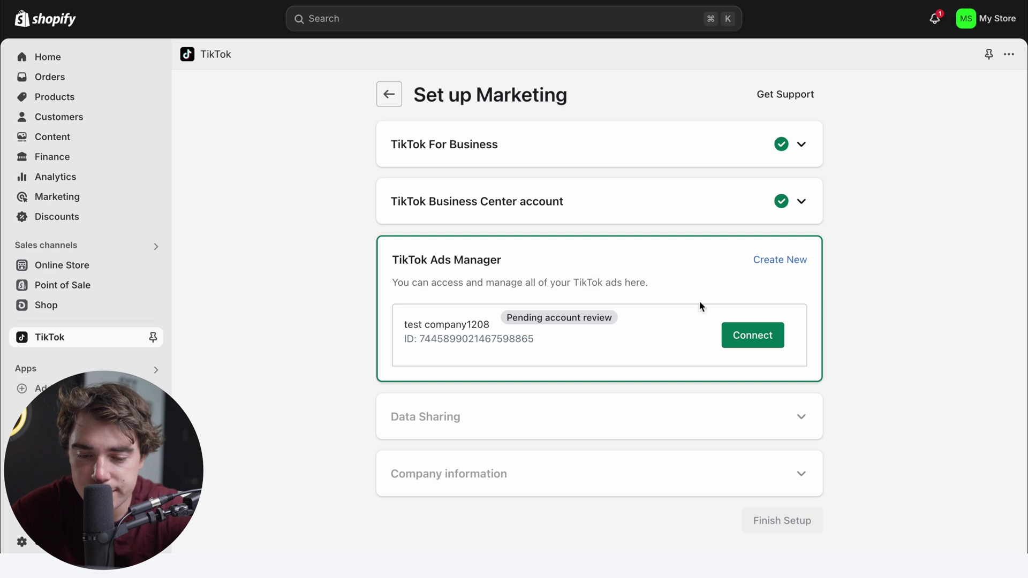
click(749, 335)
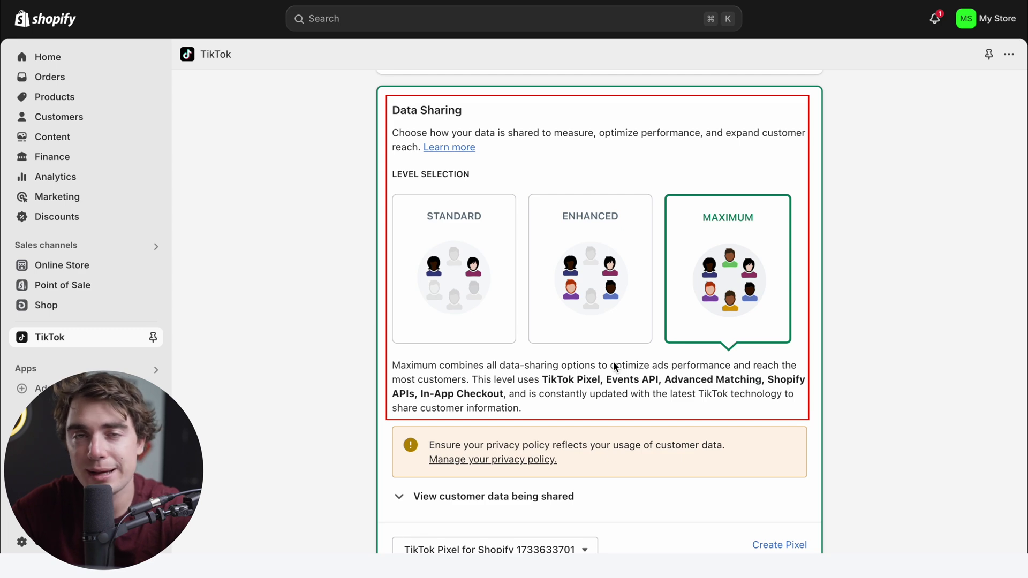
scroll(613, 360, down, 3)
scroll(612, 362, up, 3)
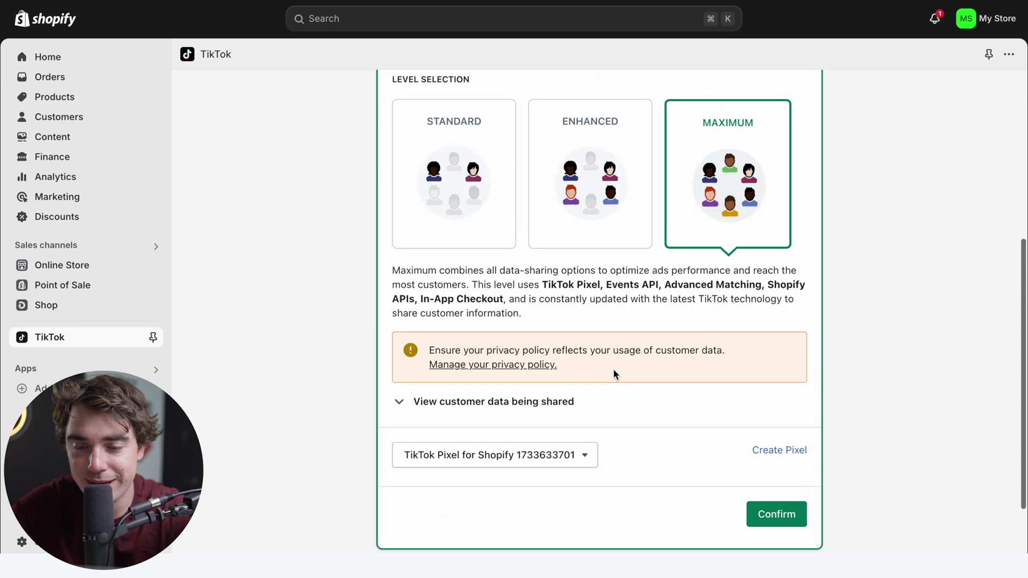
scroll(613, 369, down, 2)
click(778, 530)
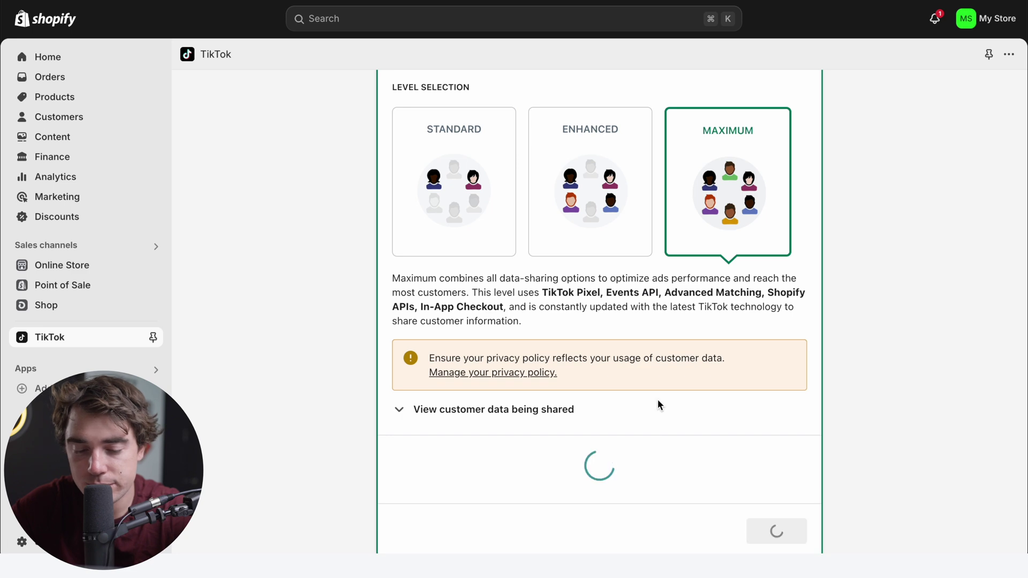
click(793, 444)
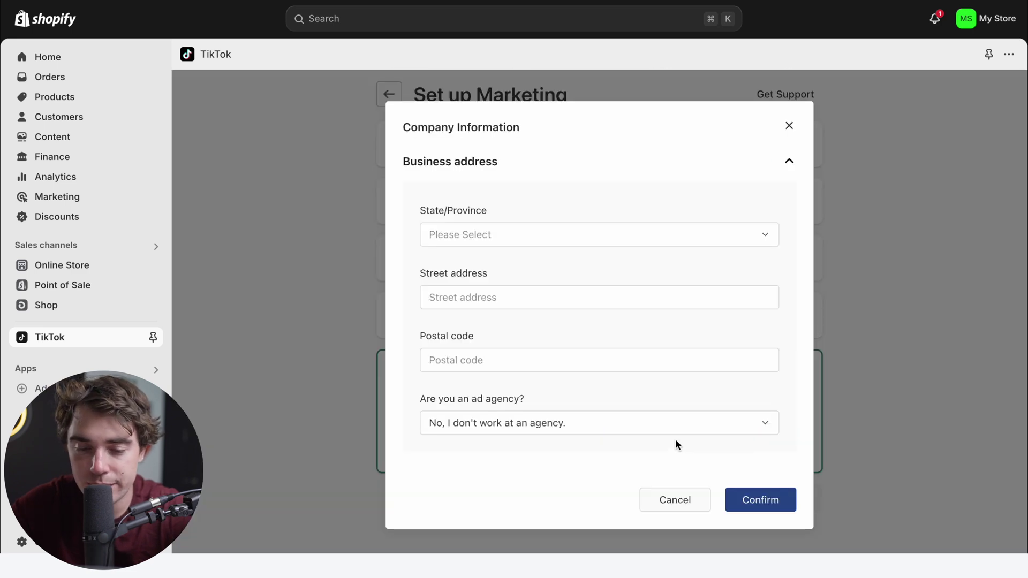
Set the company state to California, enter the street address and postal code, and confirm.
click(444, 236)
text(cal)
click(461, 289)
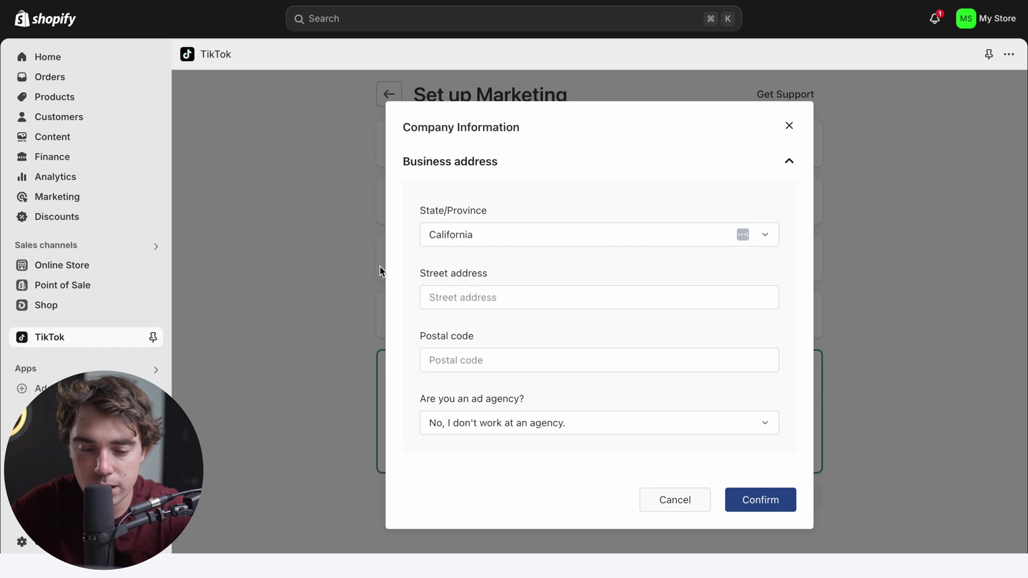
click(438, 294)
text(1111 ave of the stars)
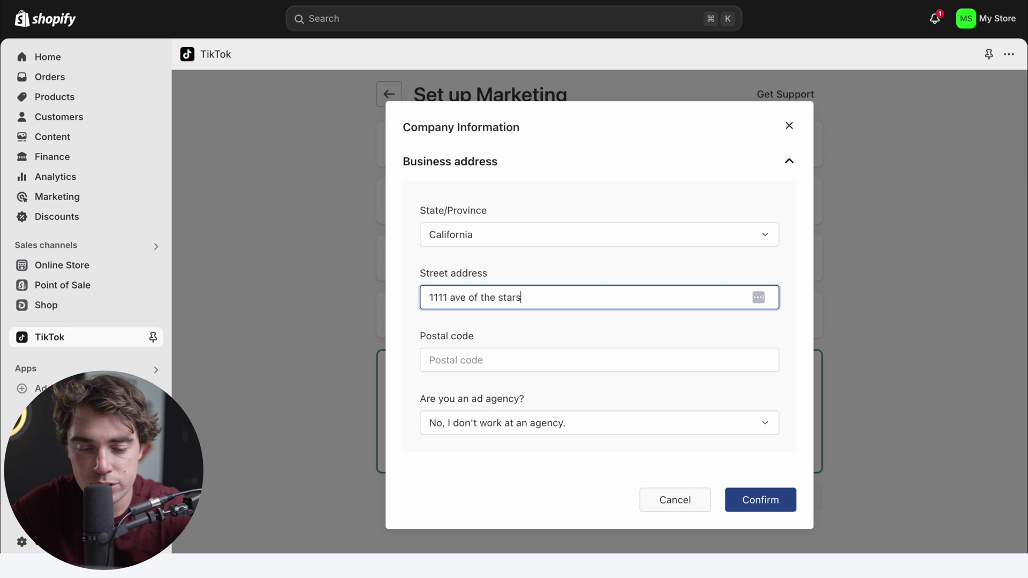
click(434, 360)
text(90210)
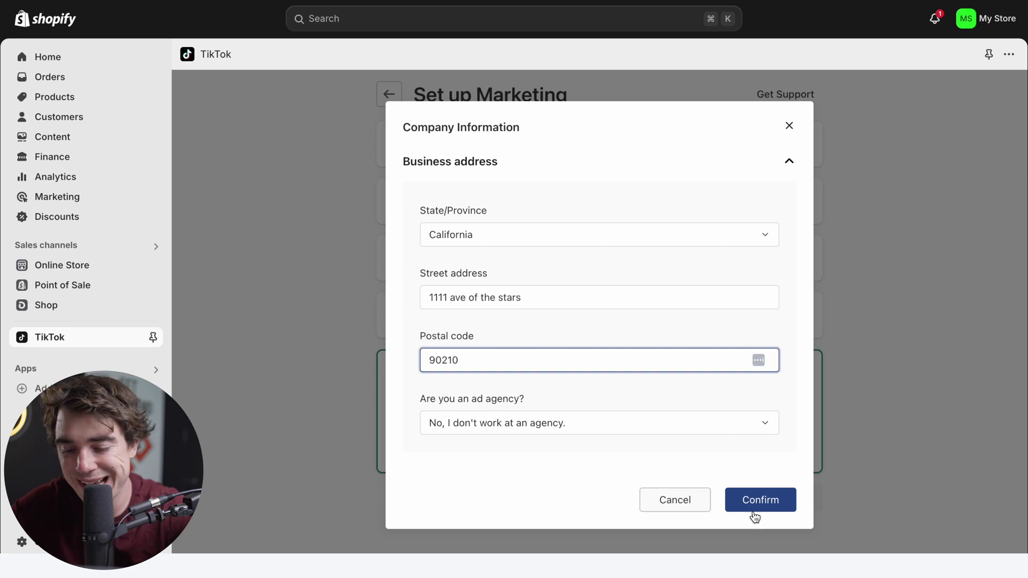
click(763, 506)
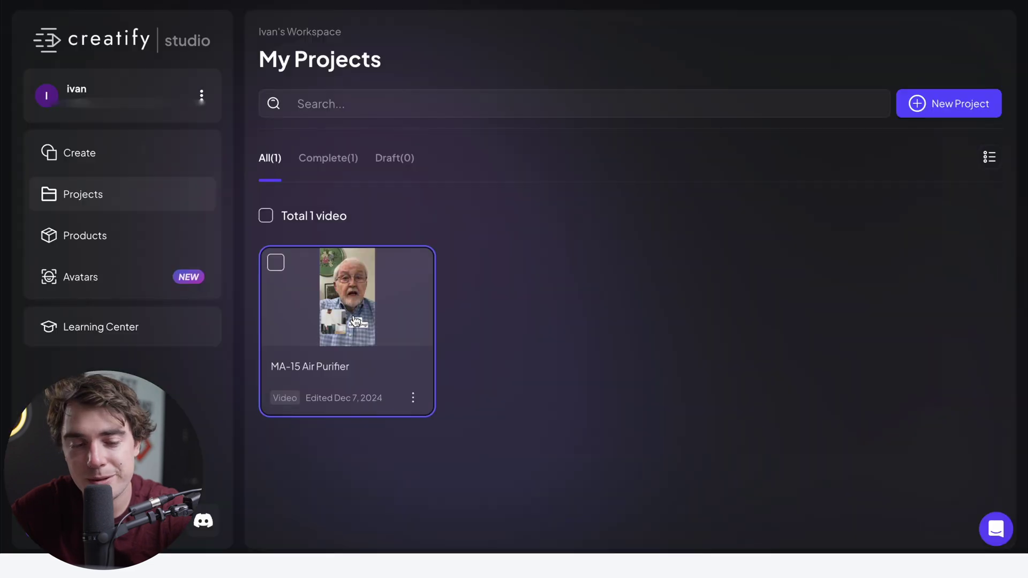
Open the MA-15 Air Purifier project card to play its finished vertical ad.
click(355, 321)
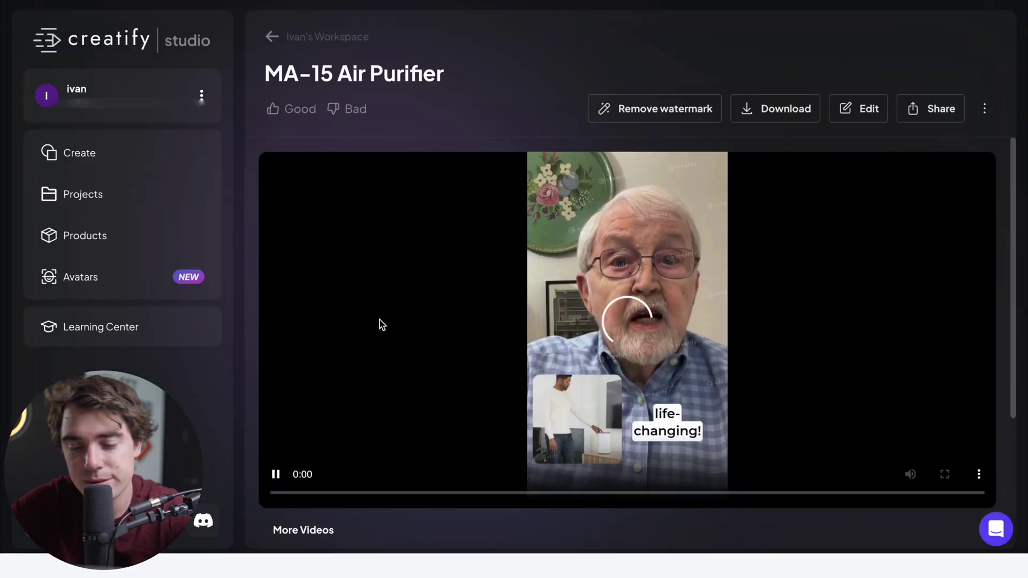